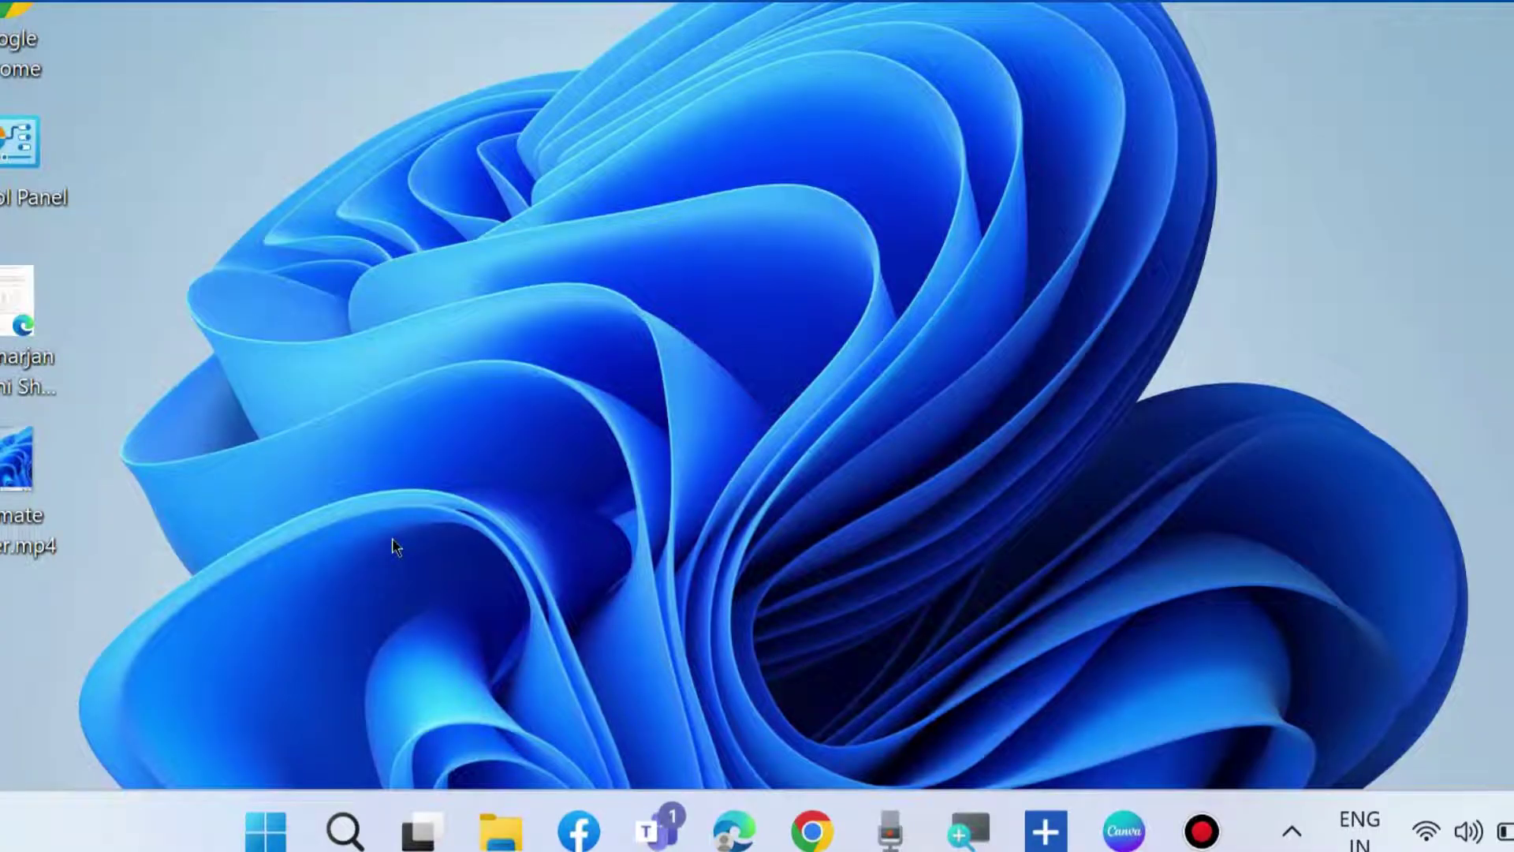
- Open Settings from the Start right-click menu and go to Privacy & security, scrolling to Diagnostics & feedback
right_click(265, 830)
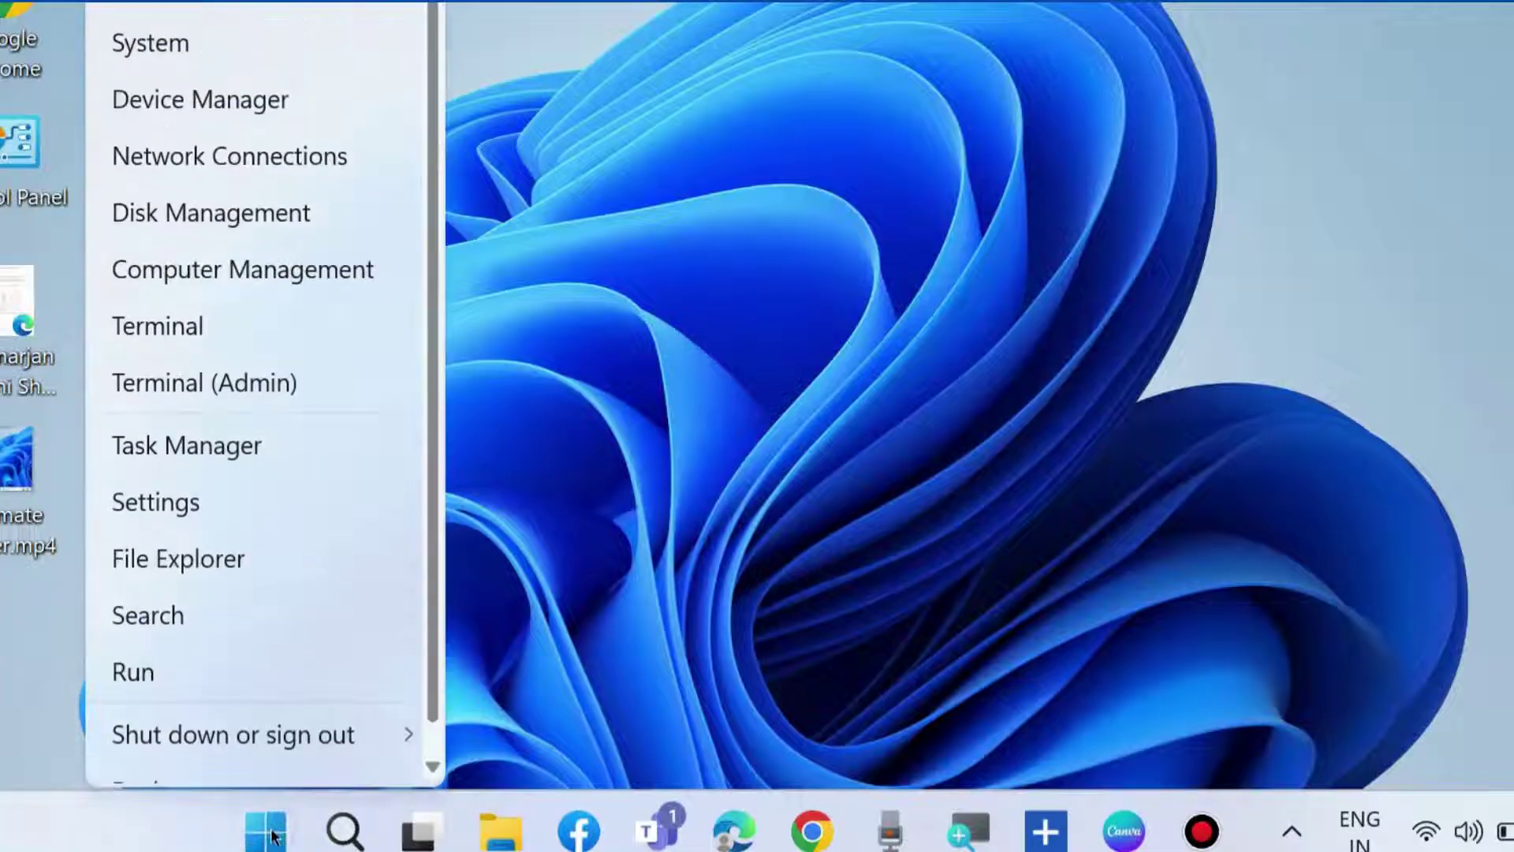
click(149, 502)
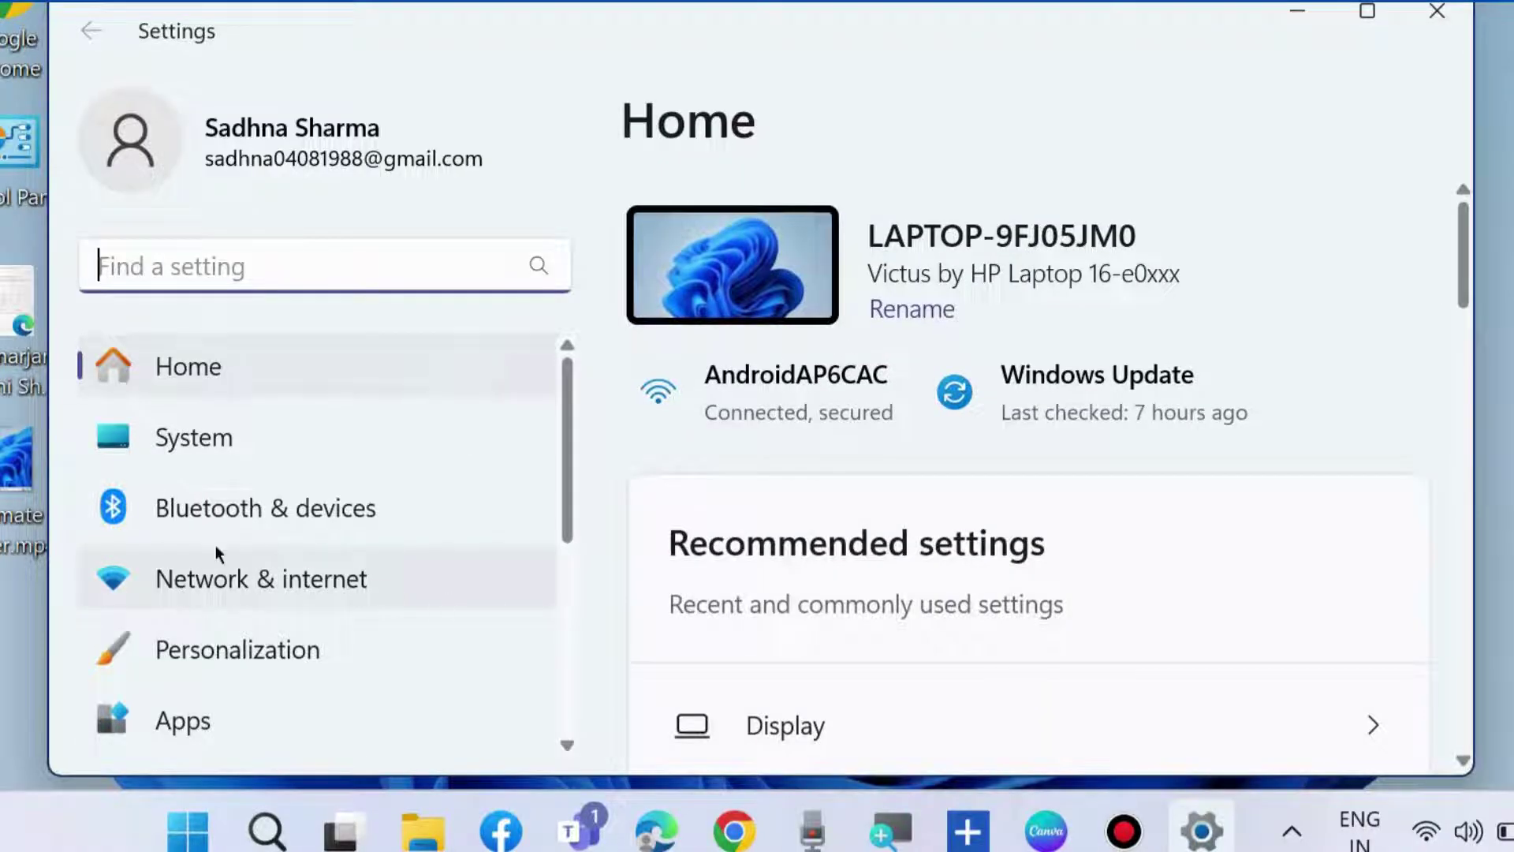
scroll(217, 550, down, 5)
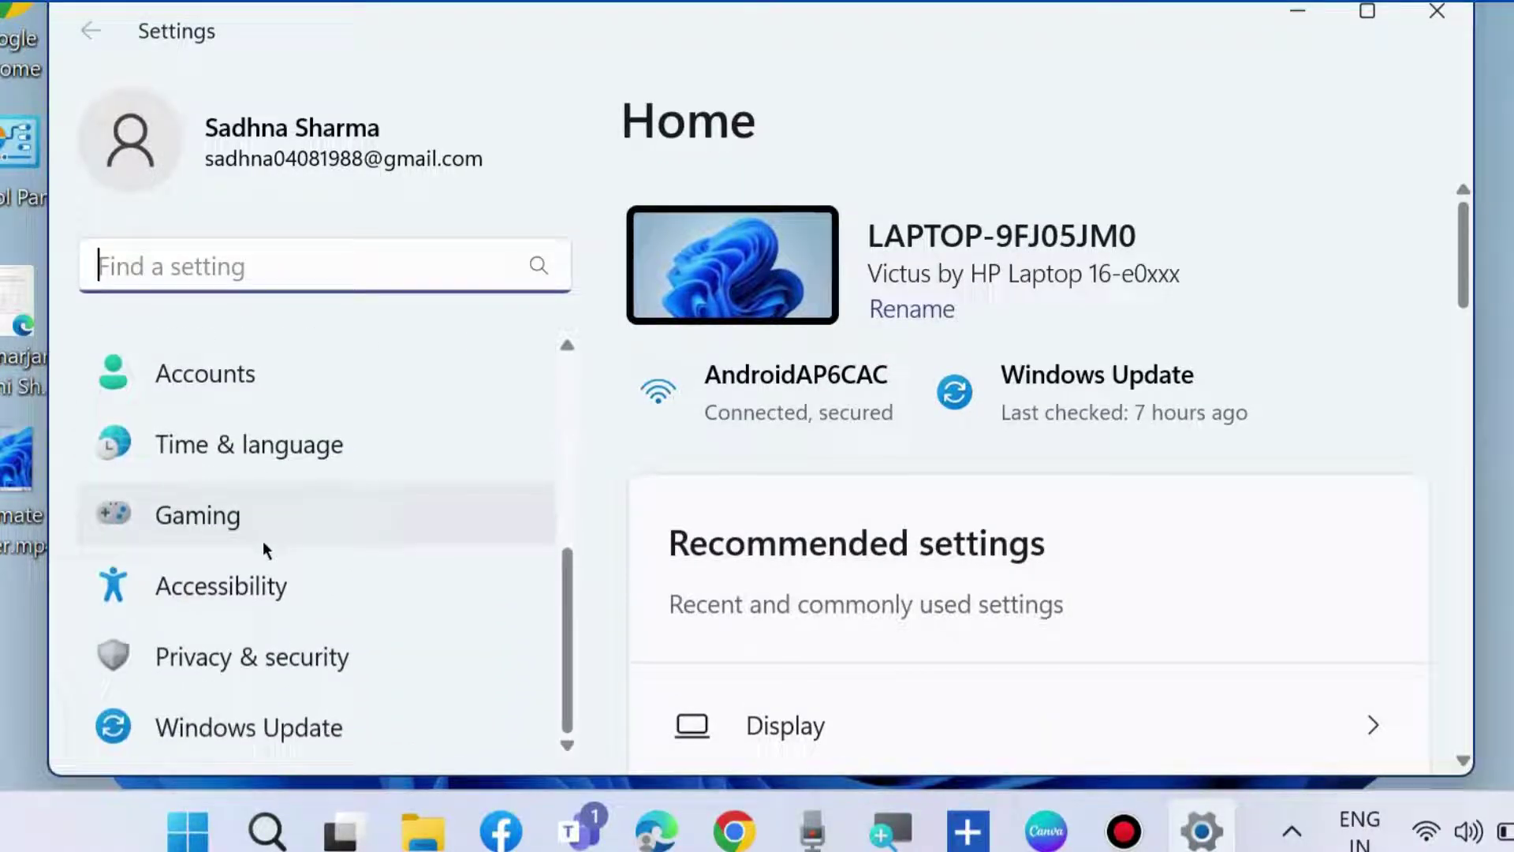
click(291, 659)
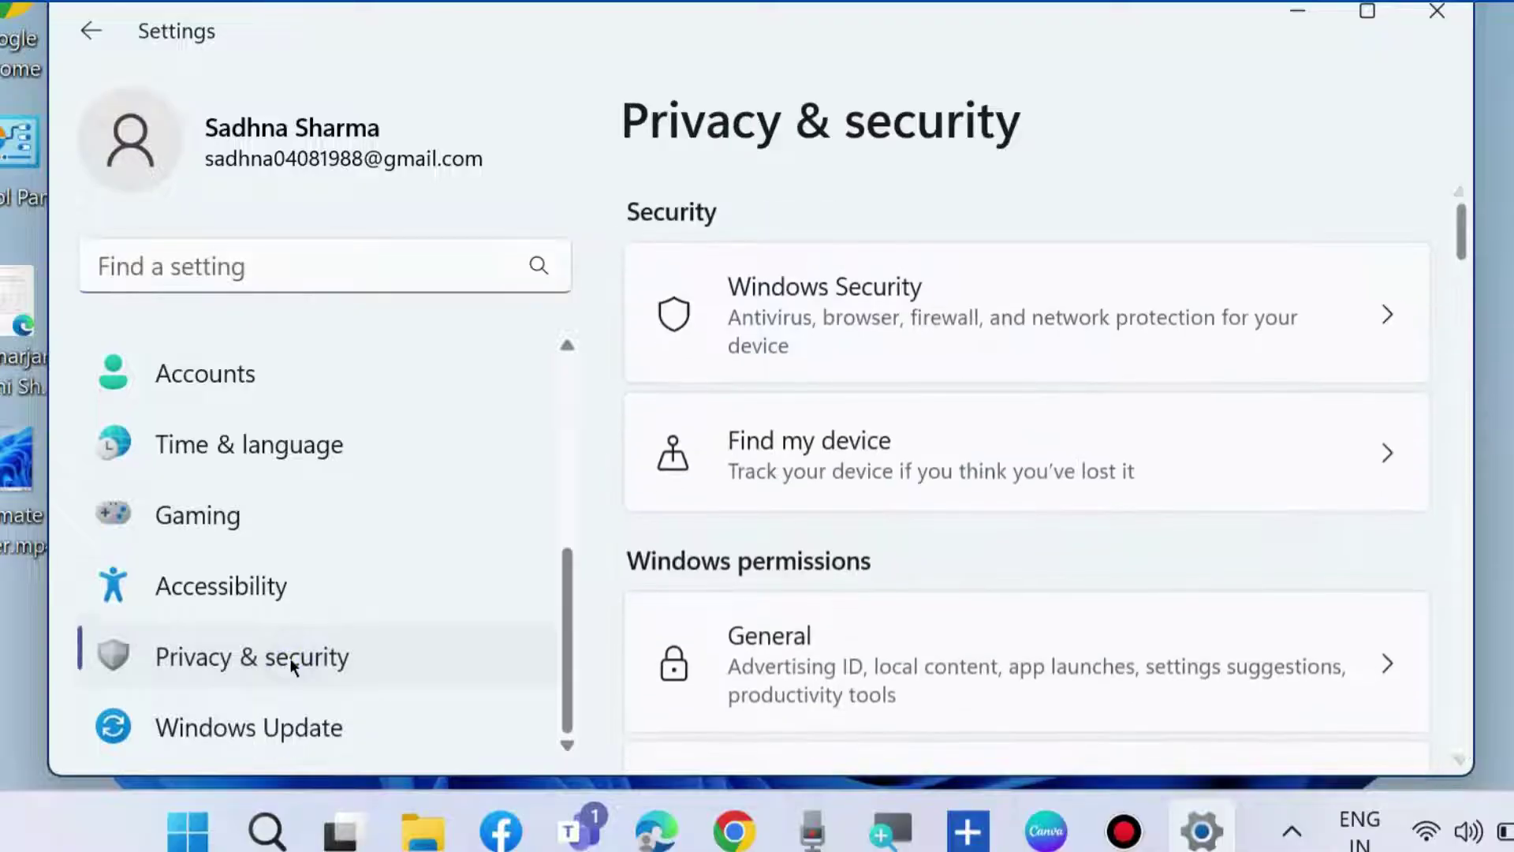
scroll(996, 496, down, 5)
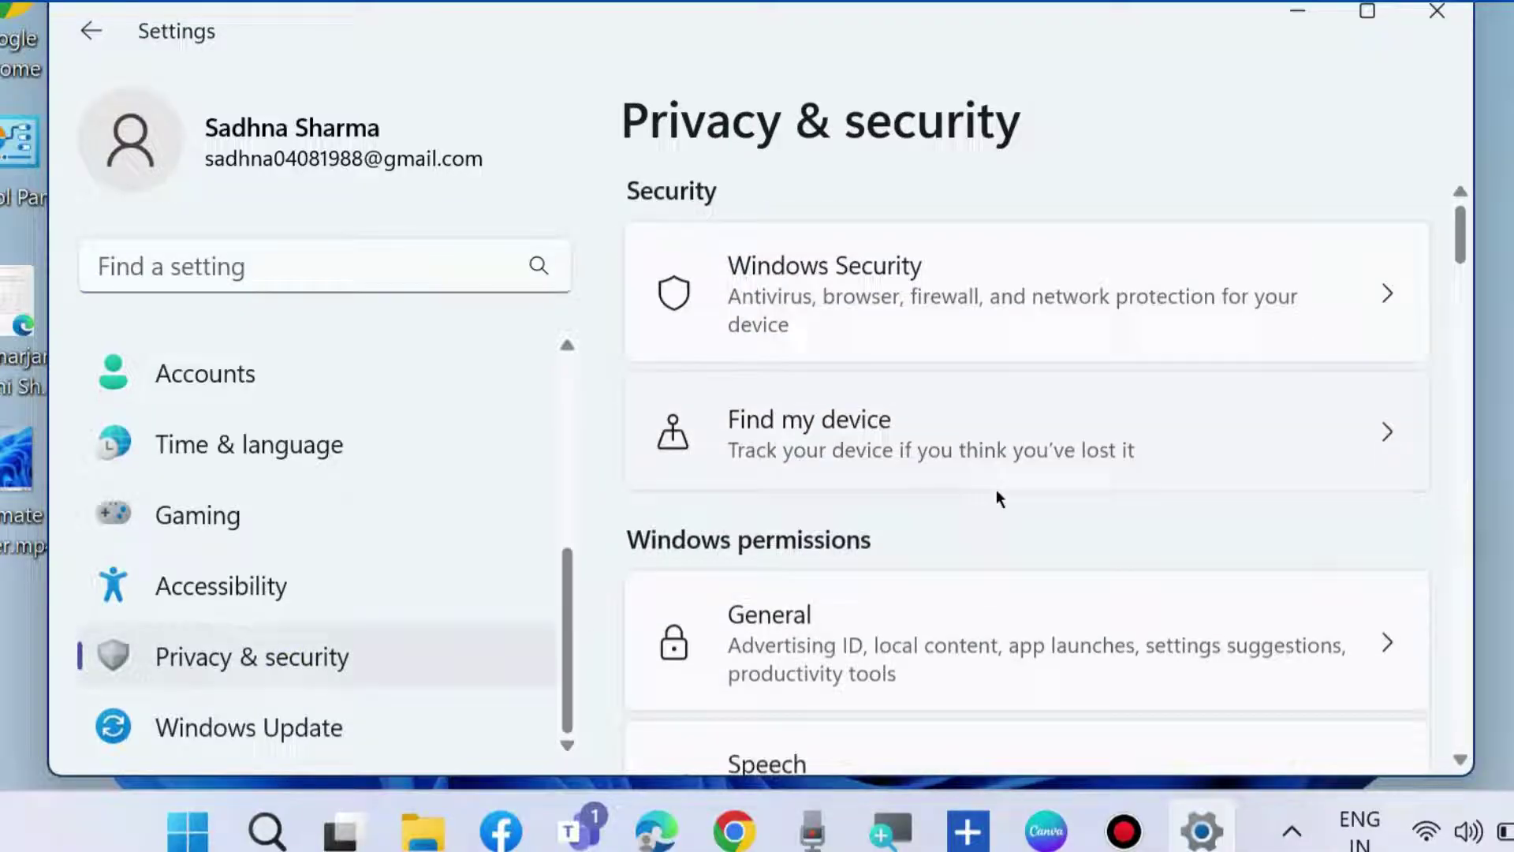
scroll(997, 497, down, 3)
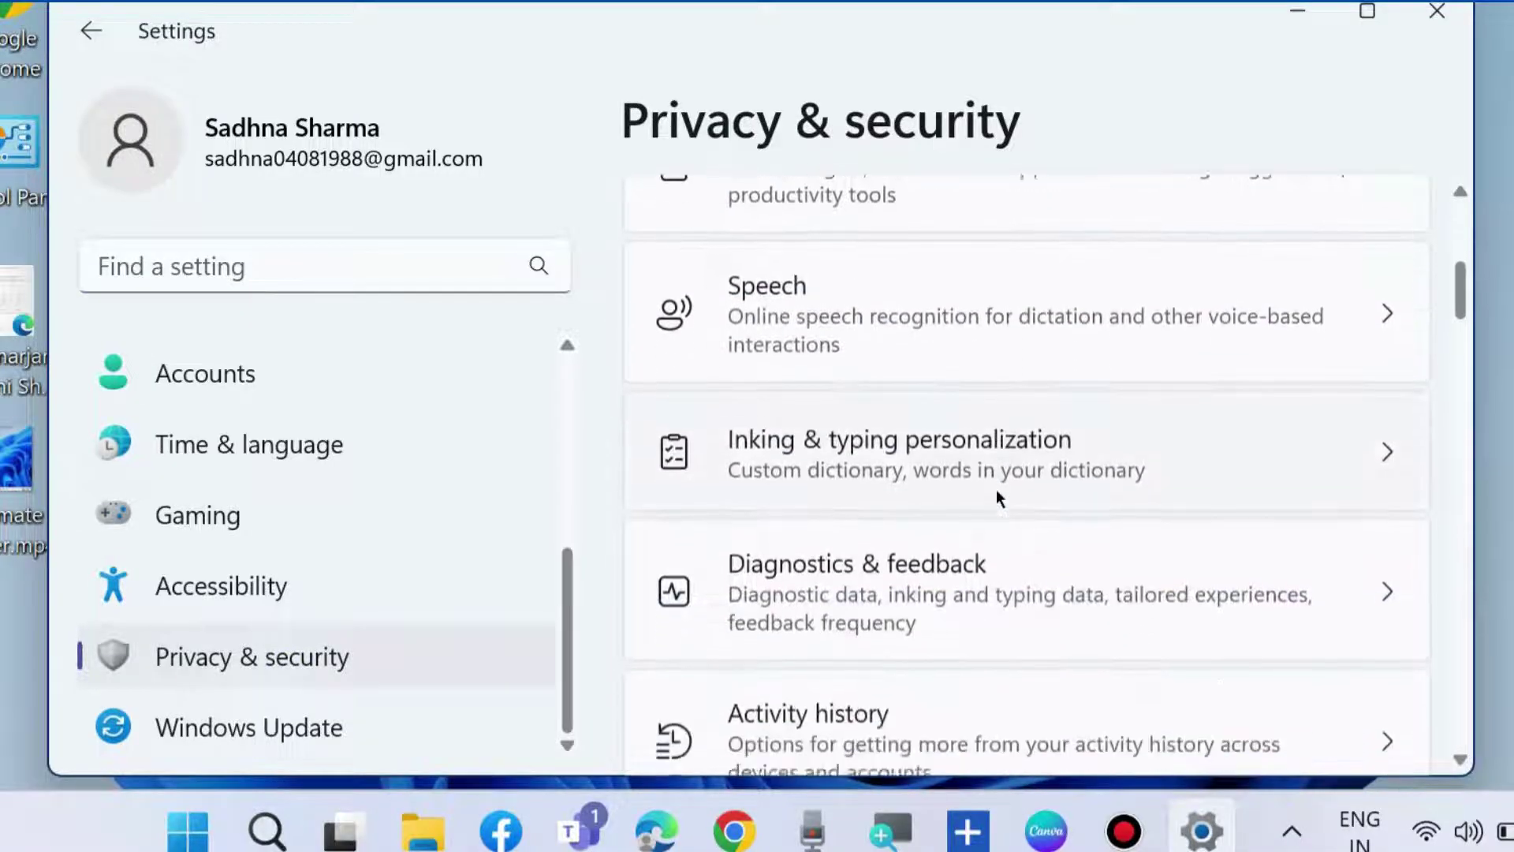
- Open Diagnostics & feedback and switch Send optional diagnostic data to Off
click(946, 471)
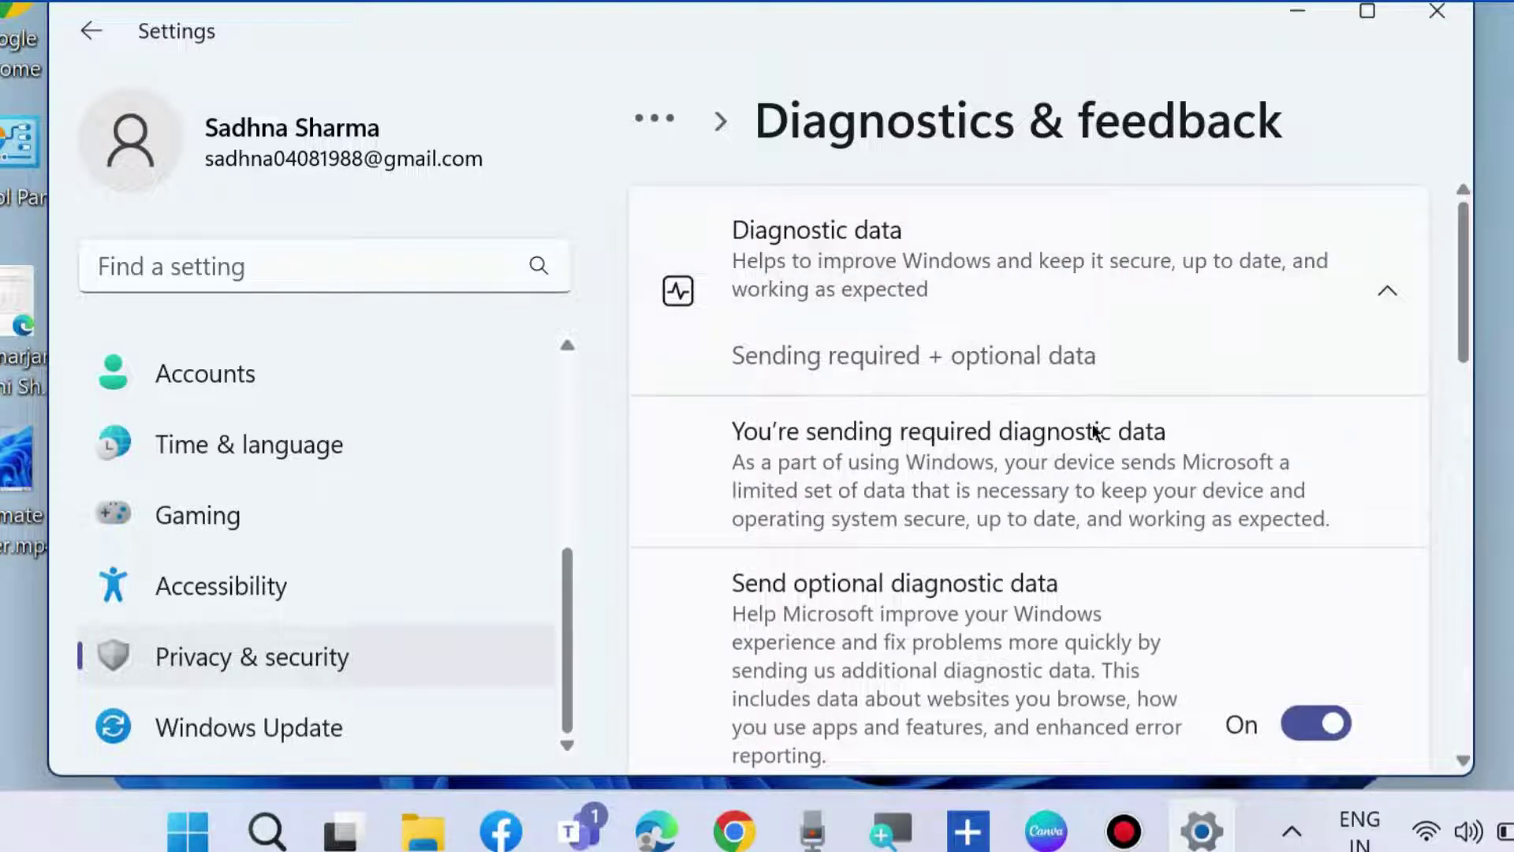
click(1388, 291)
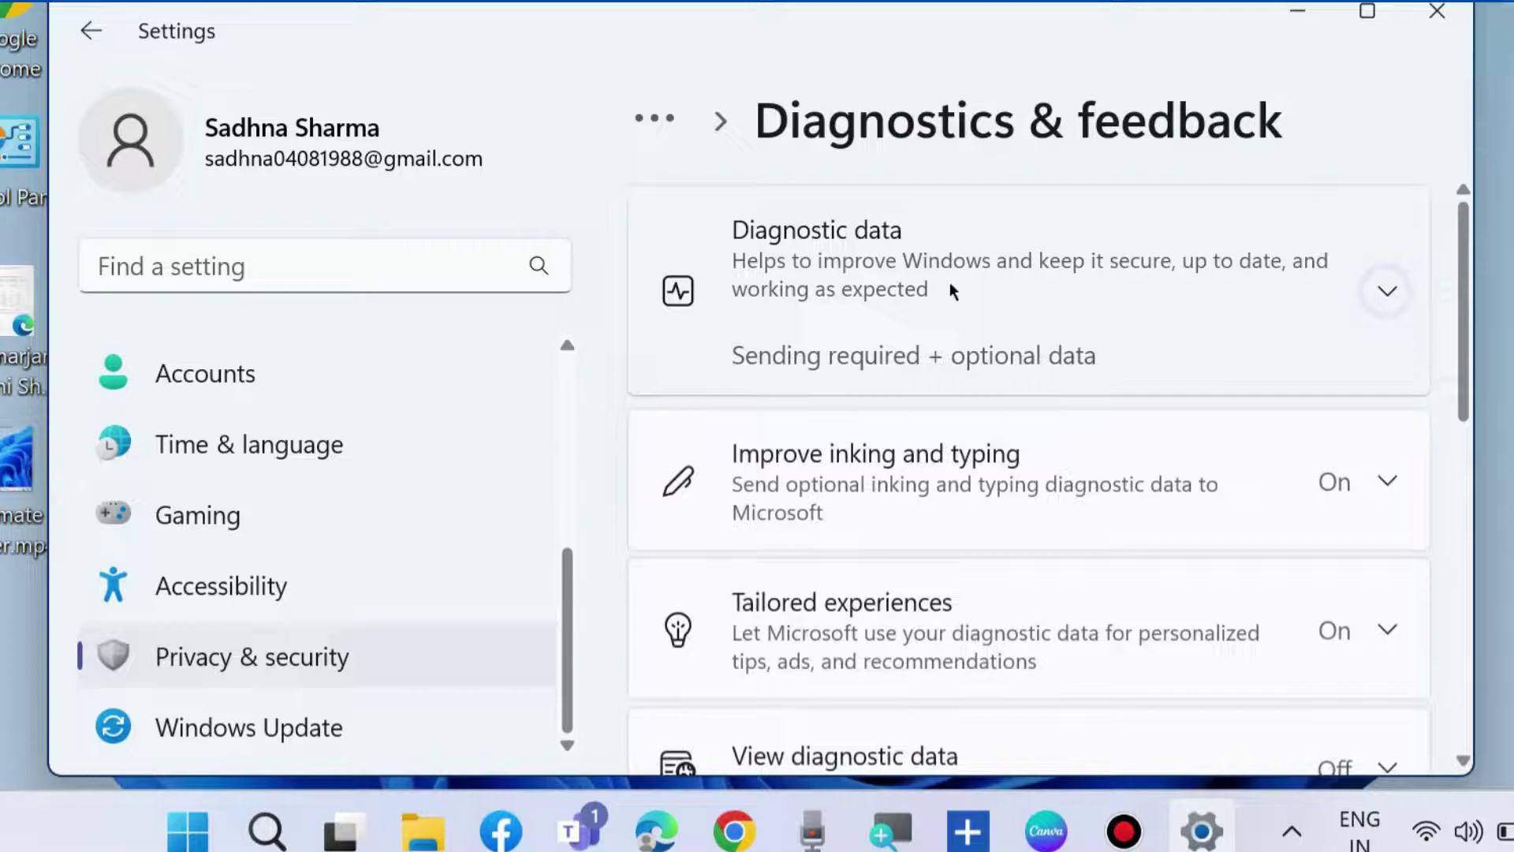
click(1389, 293)
scroll(1155, 448, down, 3)
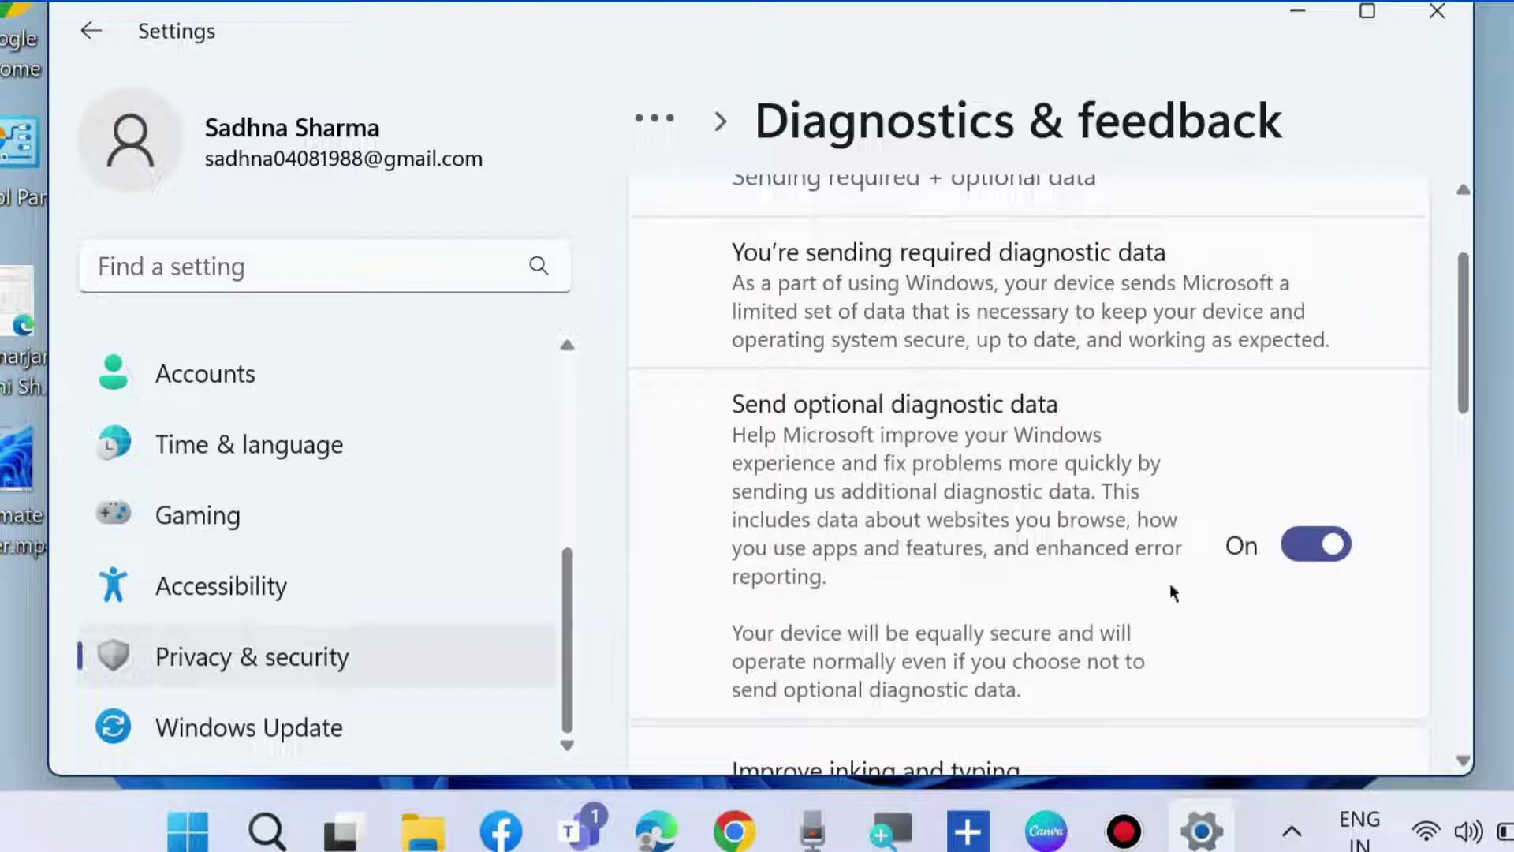
click(1298, 549)
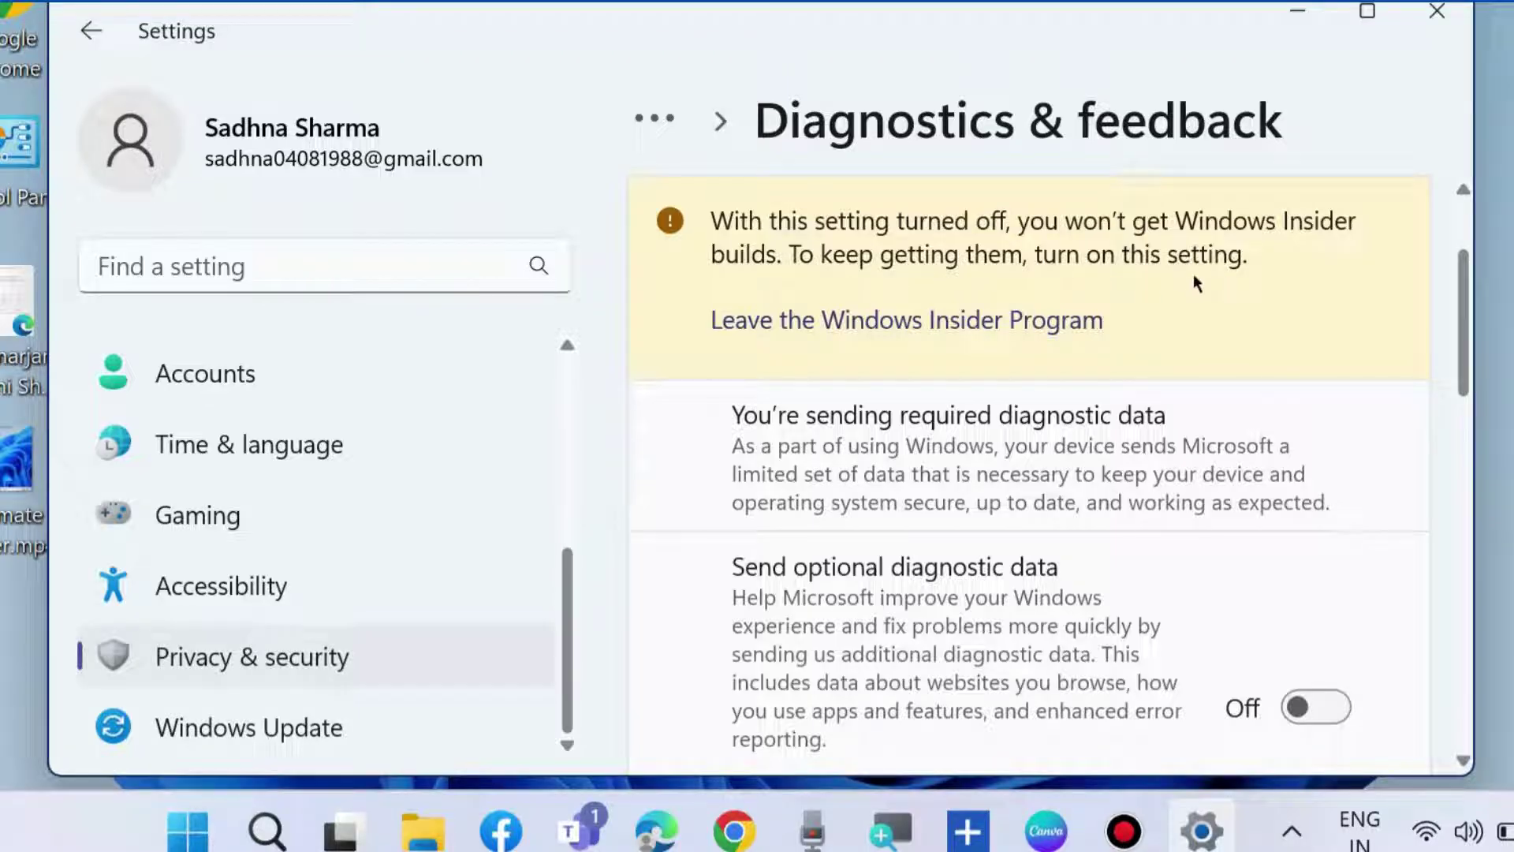
scroll(1072, 555, down, 5)
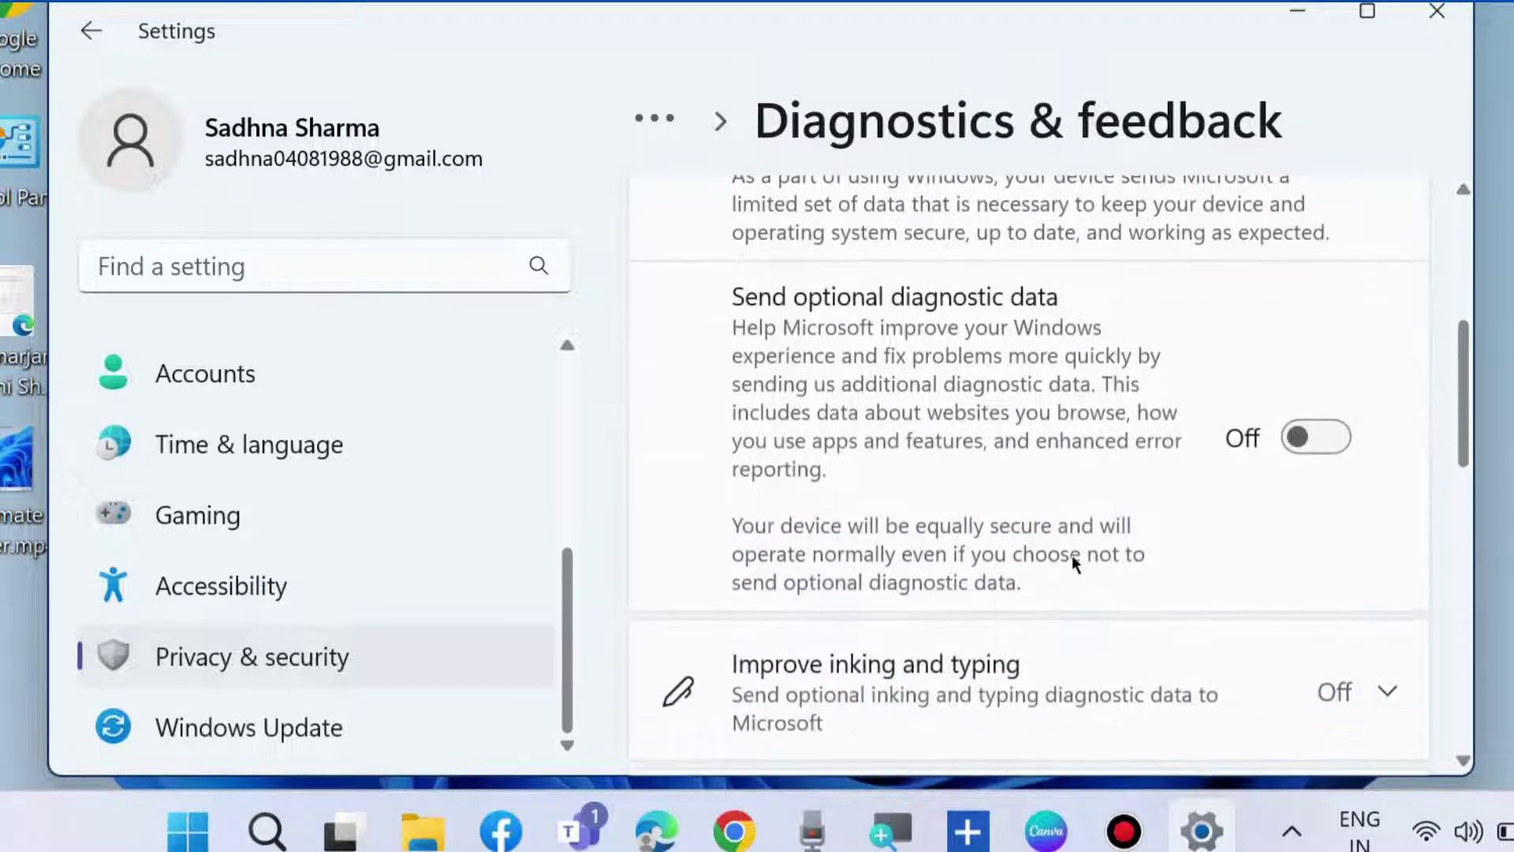
scroll(1072, 555, down, 3)
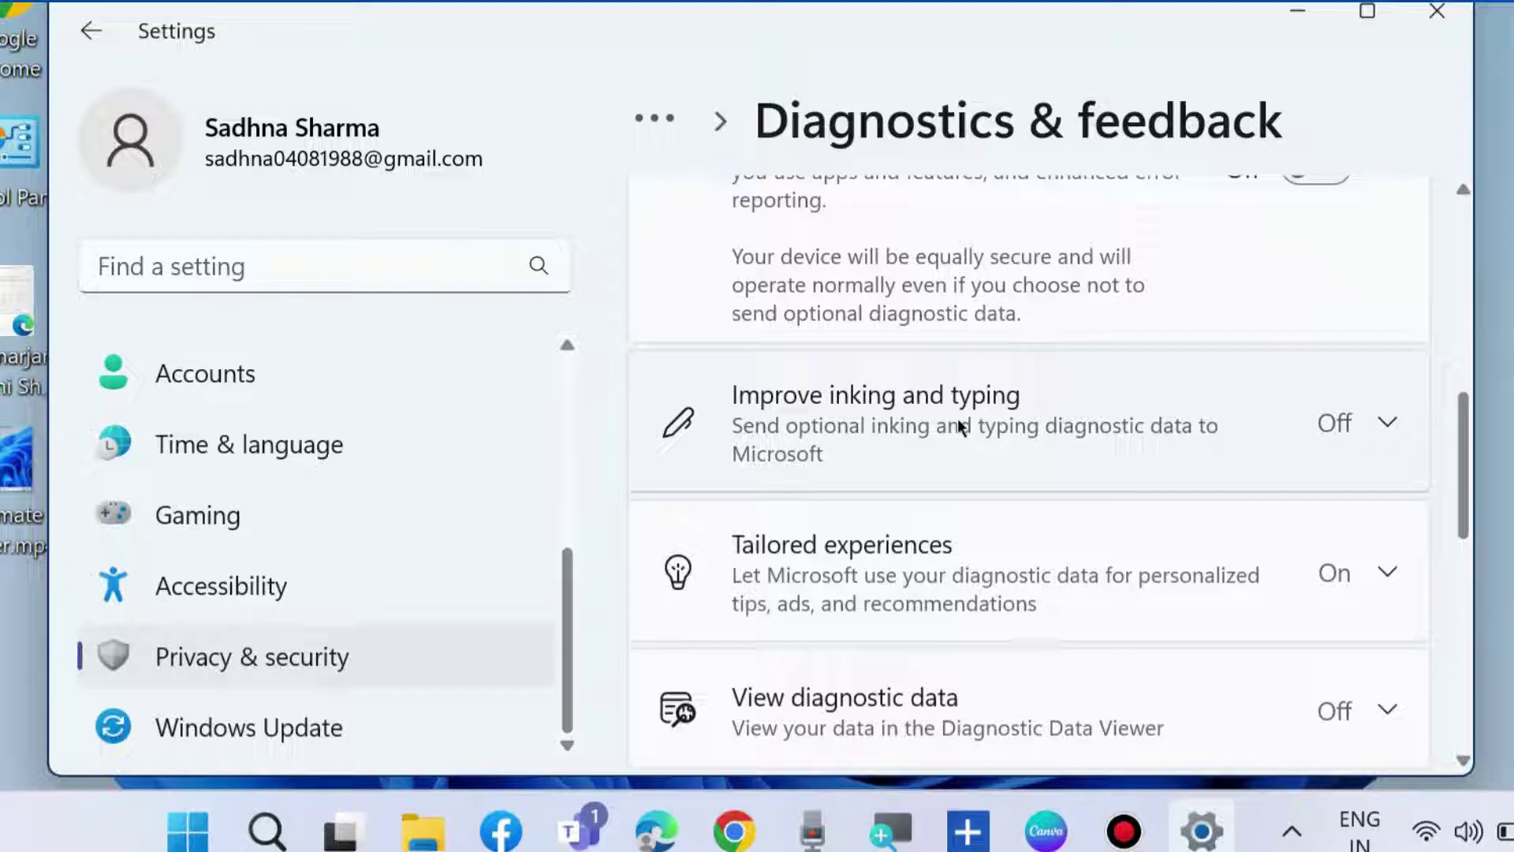
scroll(838, 558, down, 1)
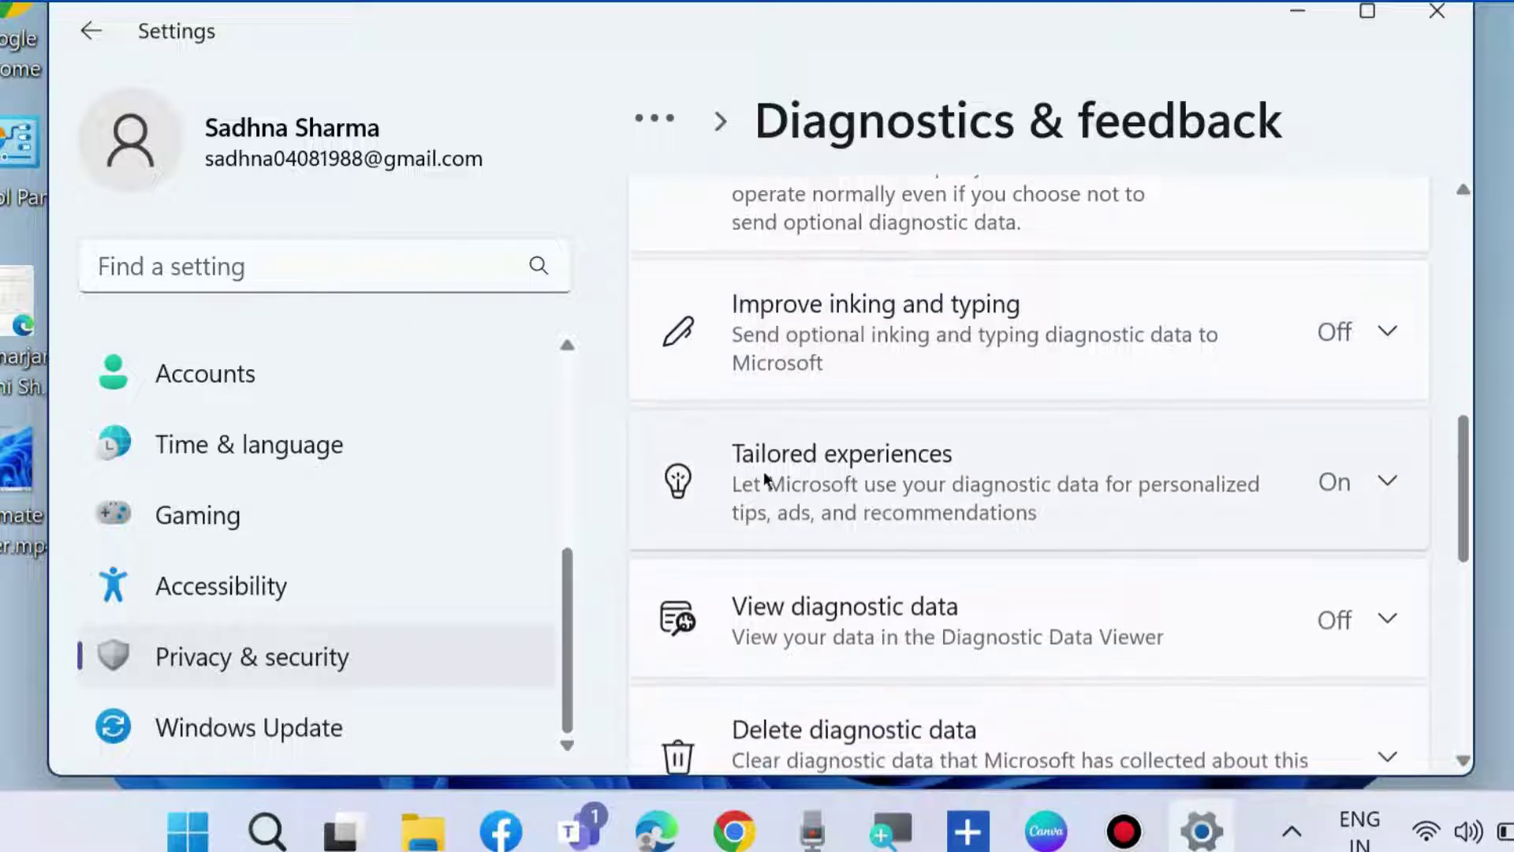
- Expand Tailored experiences and switch it Off, leaving the Diagnostic Data Viewer Off
click(1336, 481)
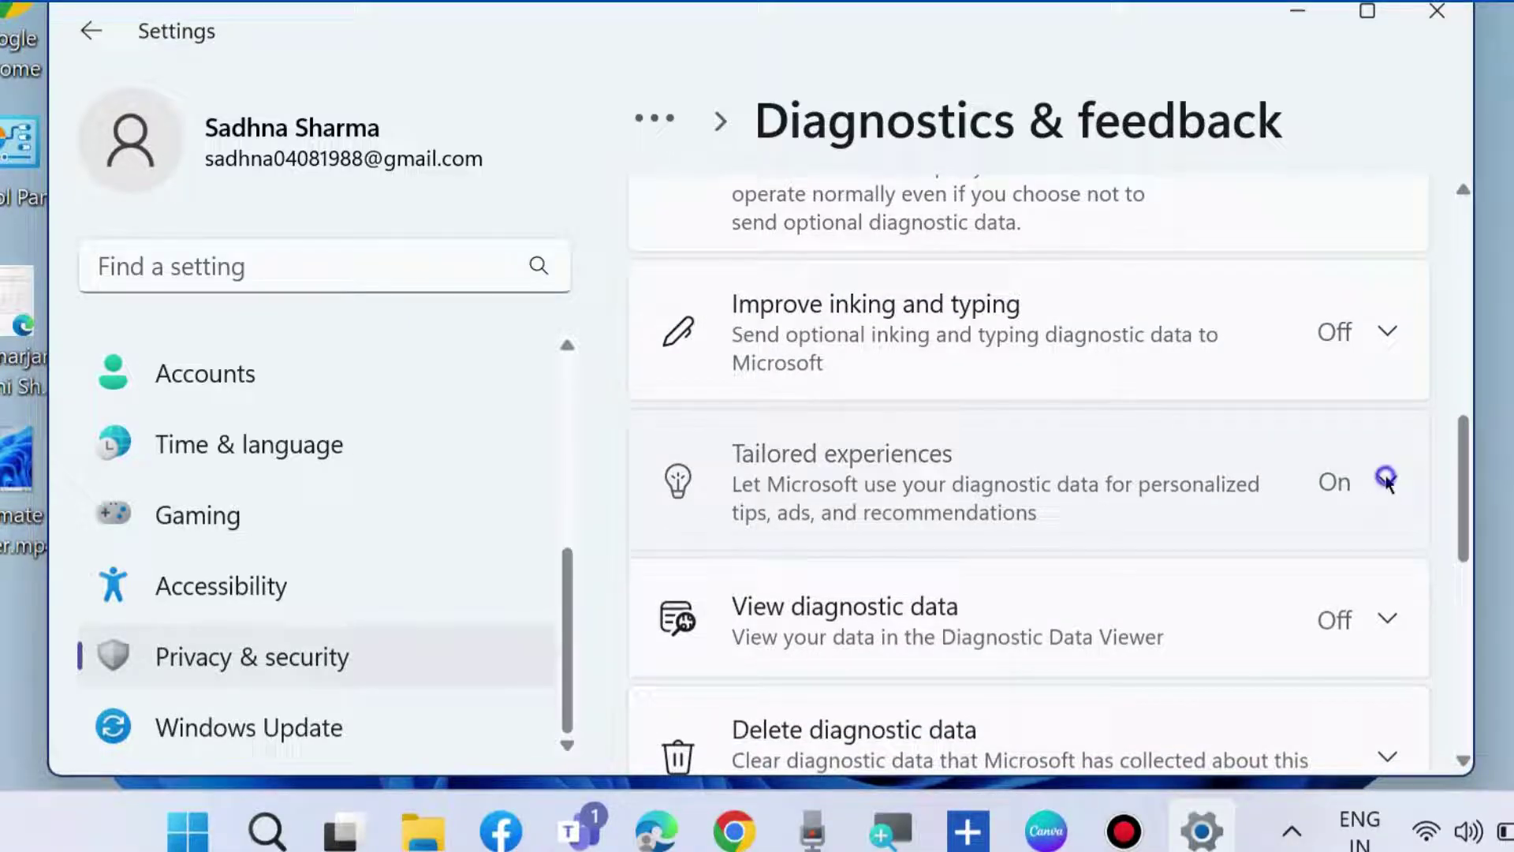
scroll(1173, 546, down, 2)
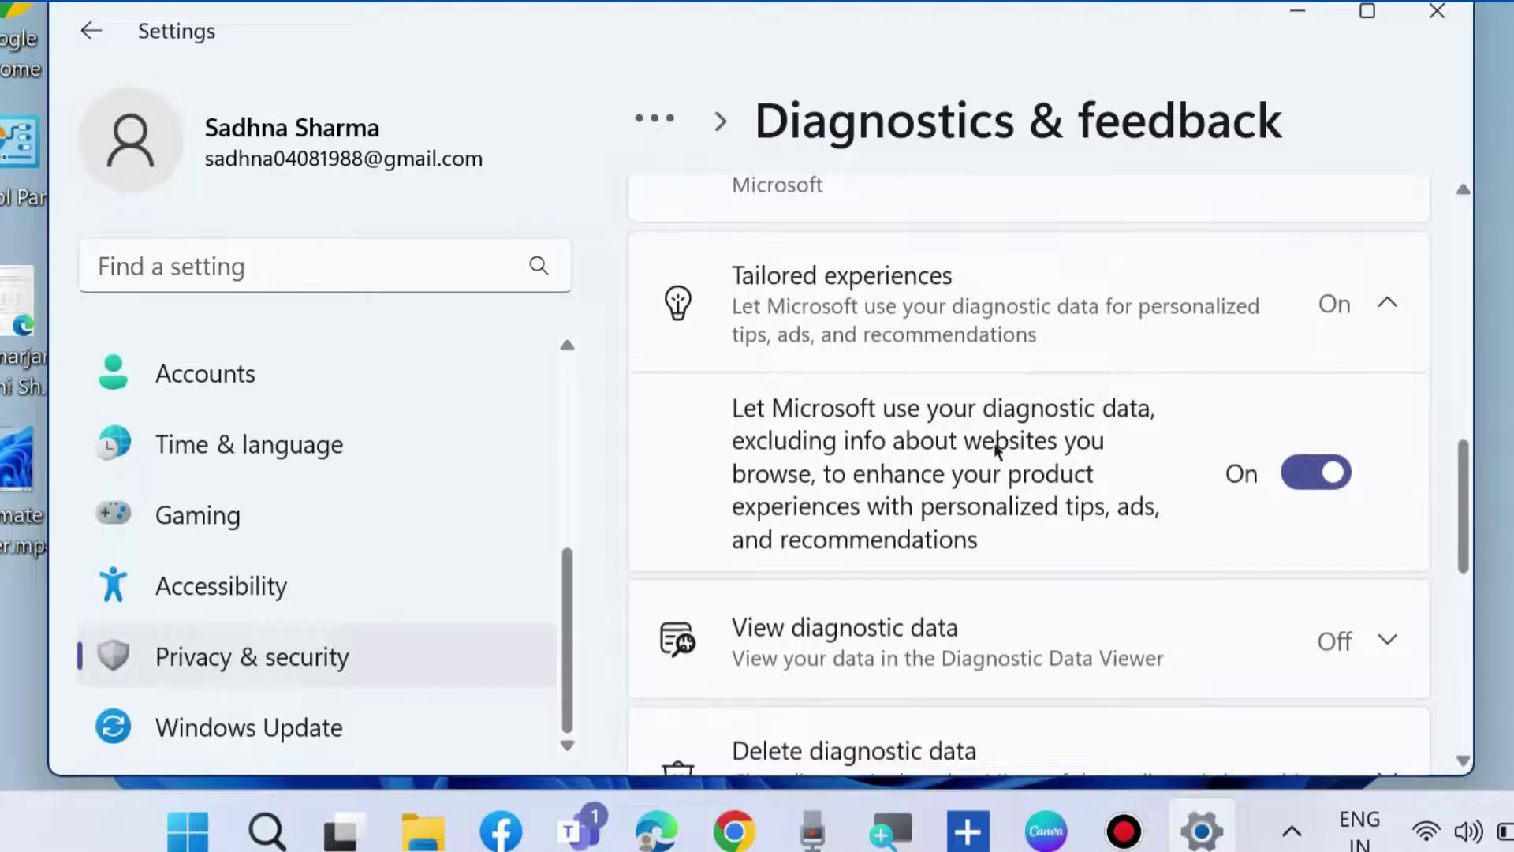
click(1300, 481)
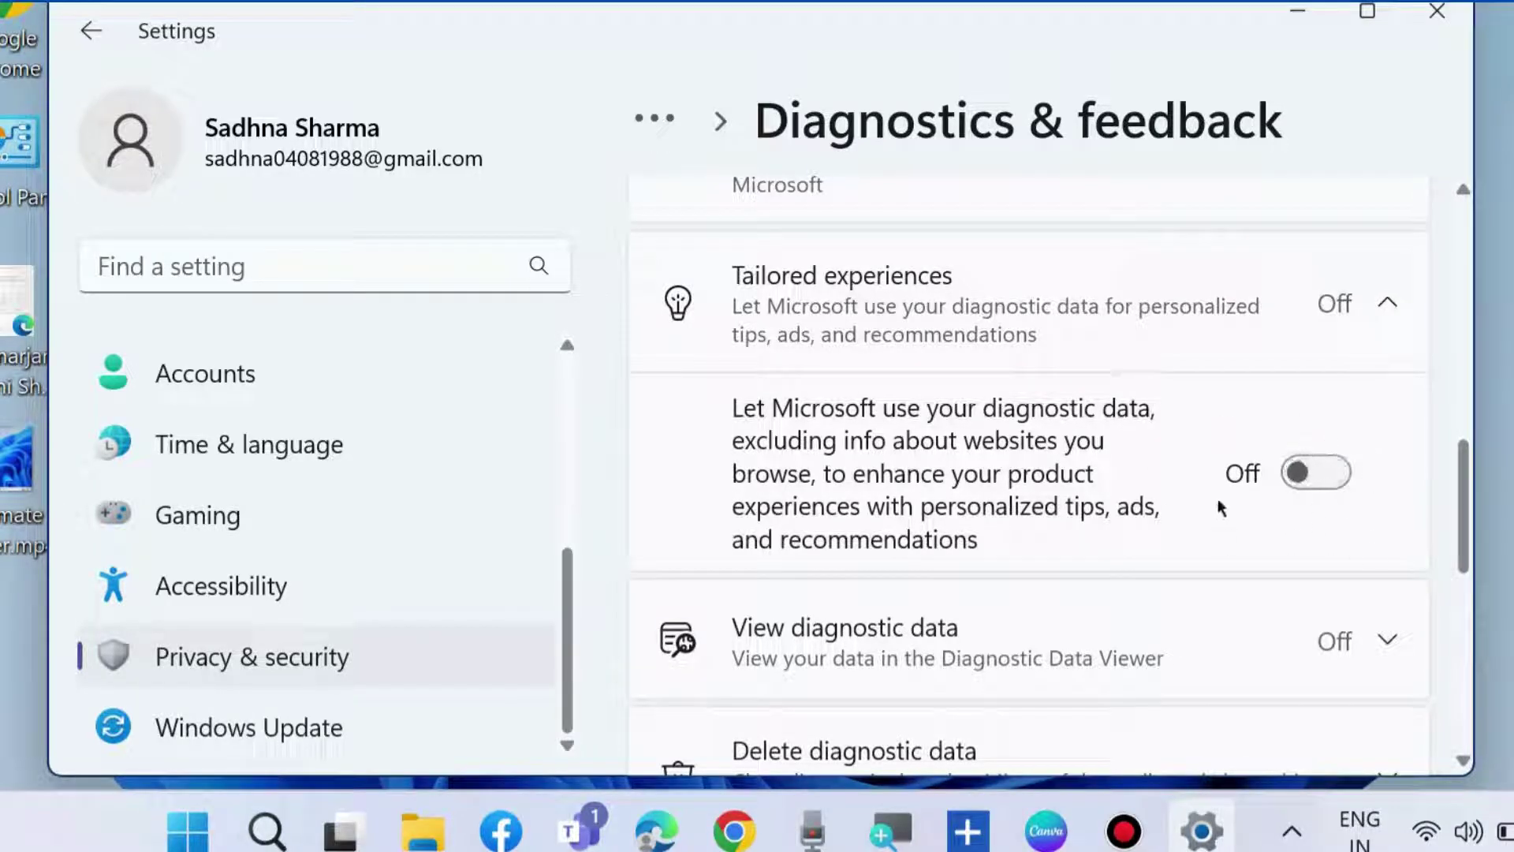
scroll(1290, 477, down, 3)
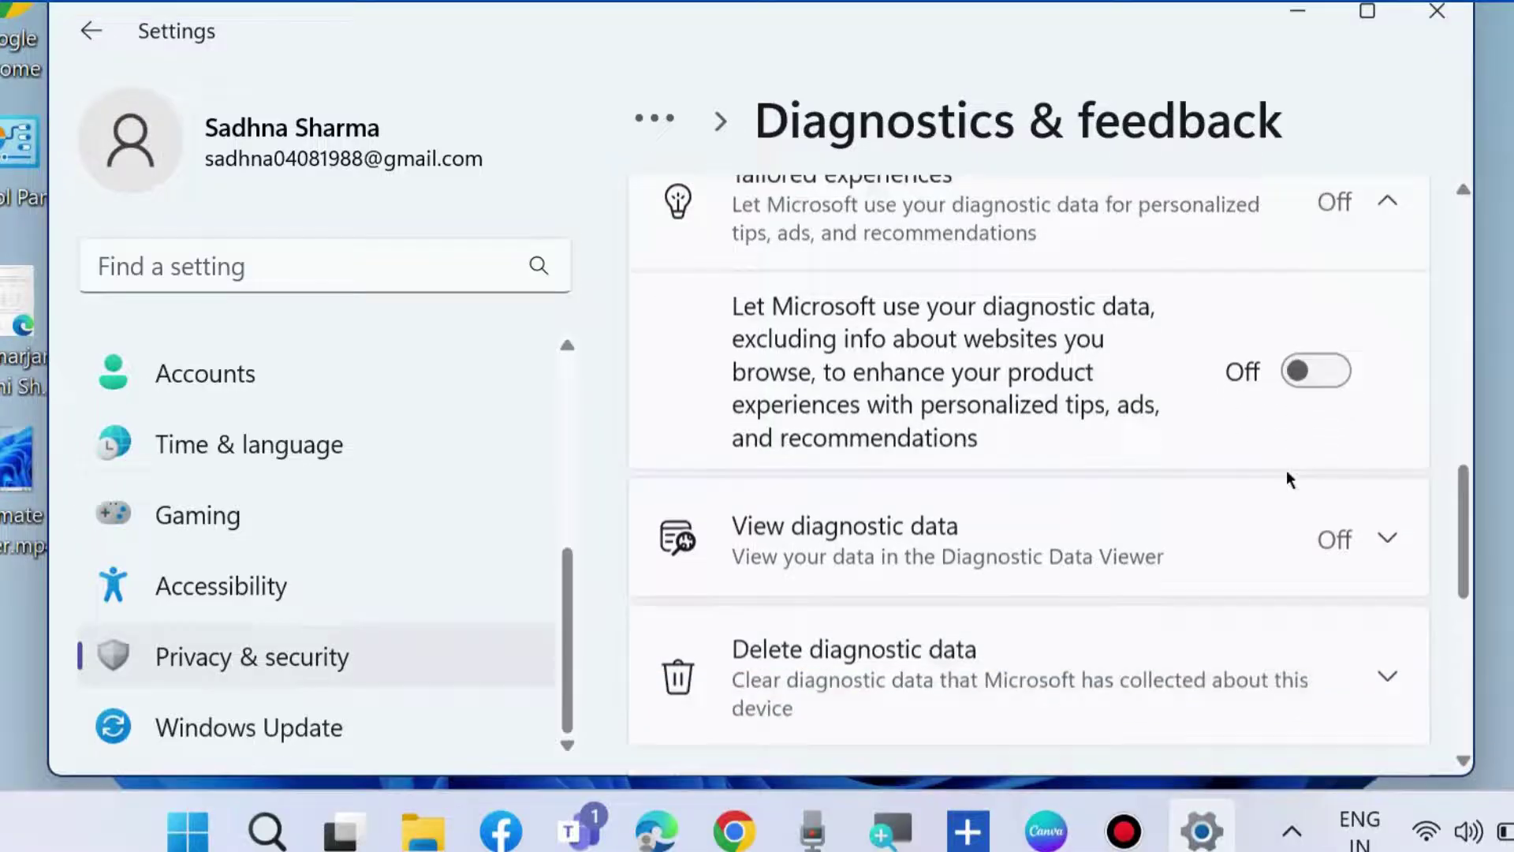
click(1386, 459)
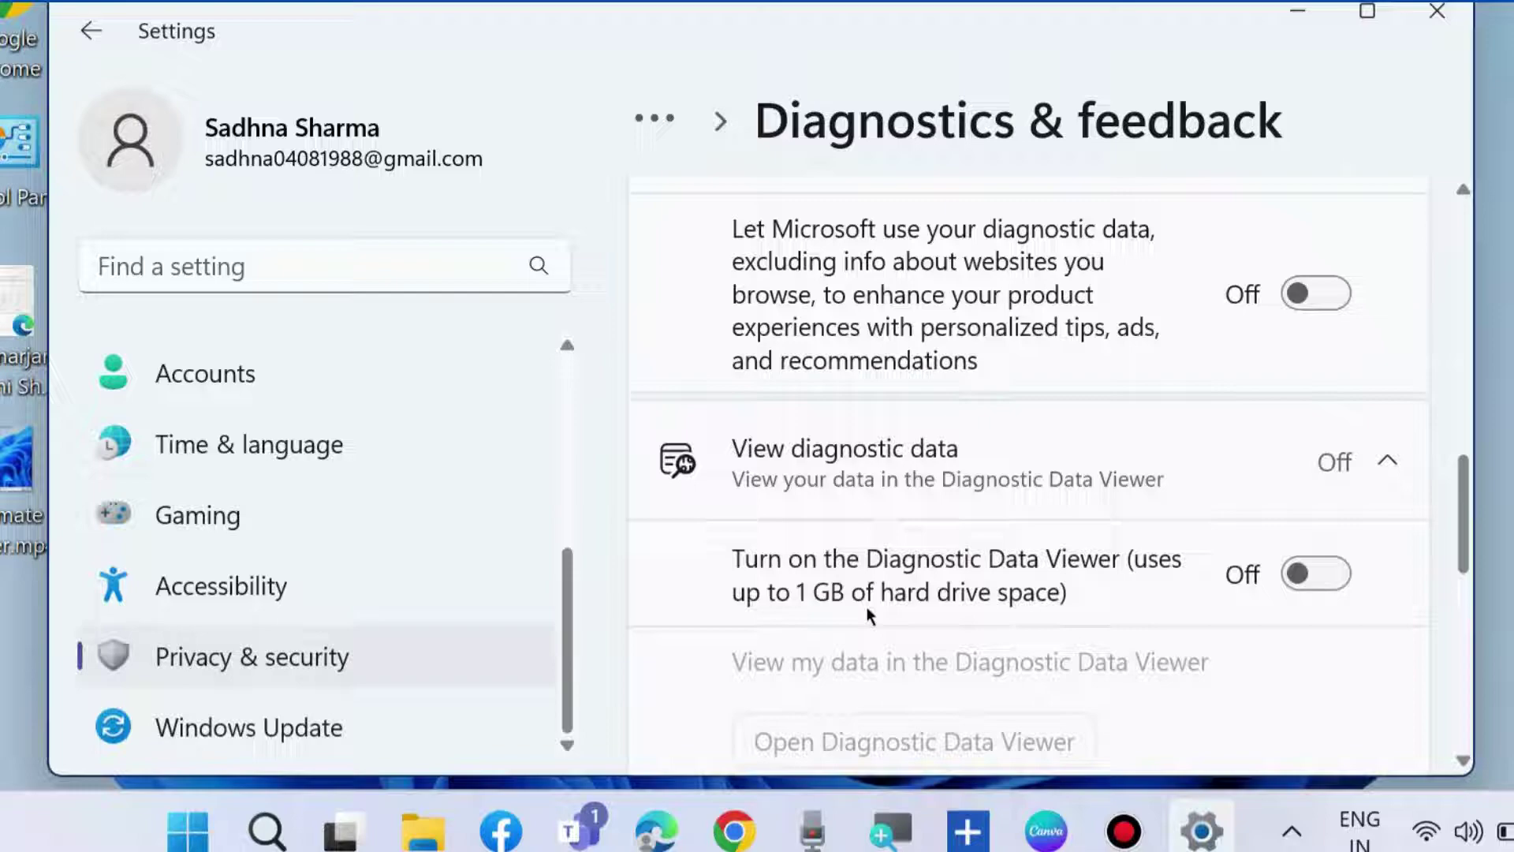
click(1386, 464)
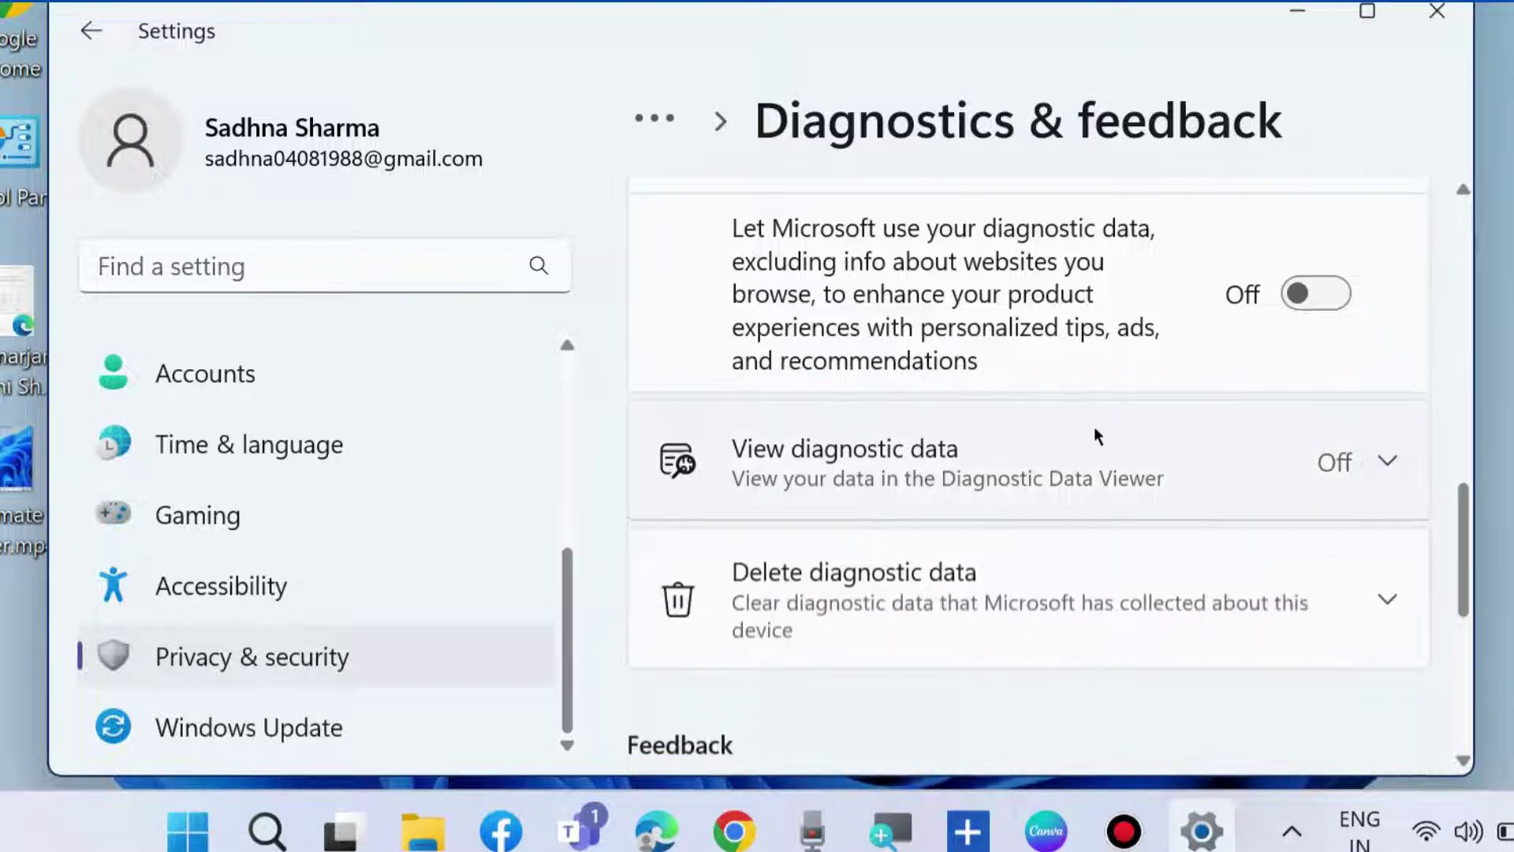
scroll(1096, 433, down, 5)
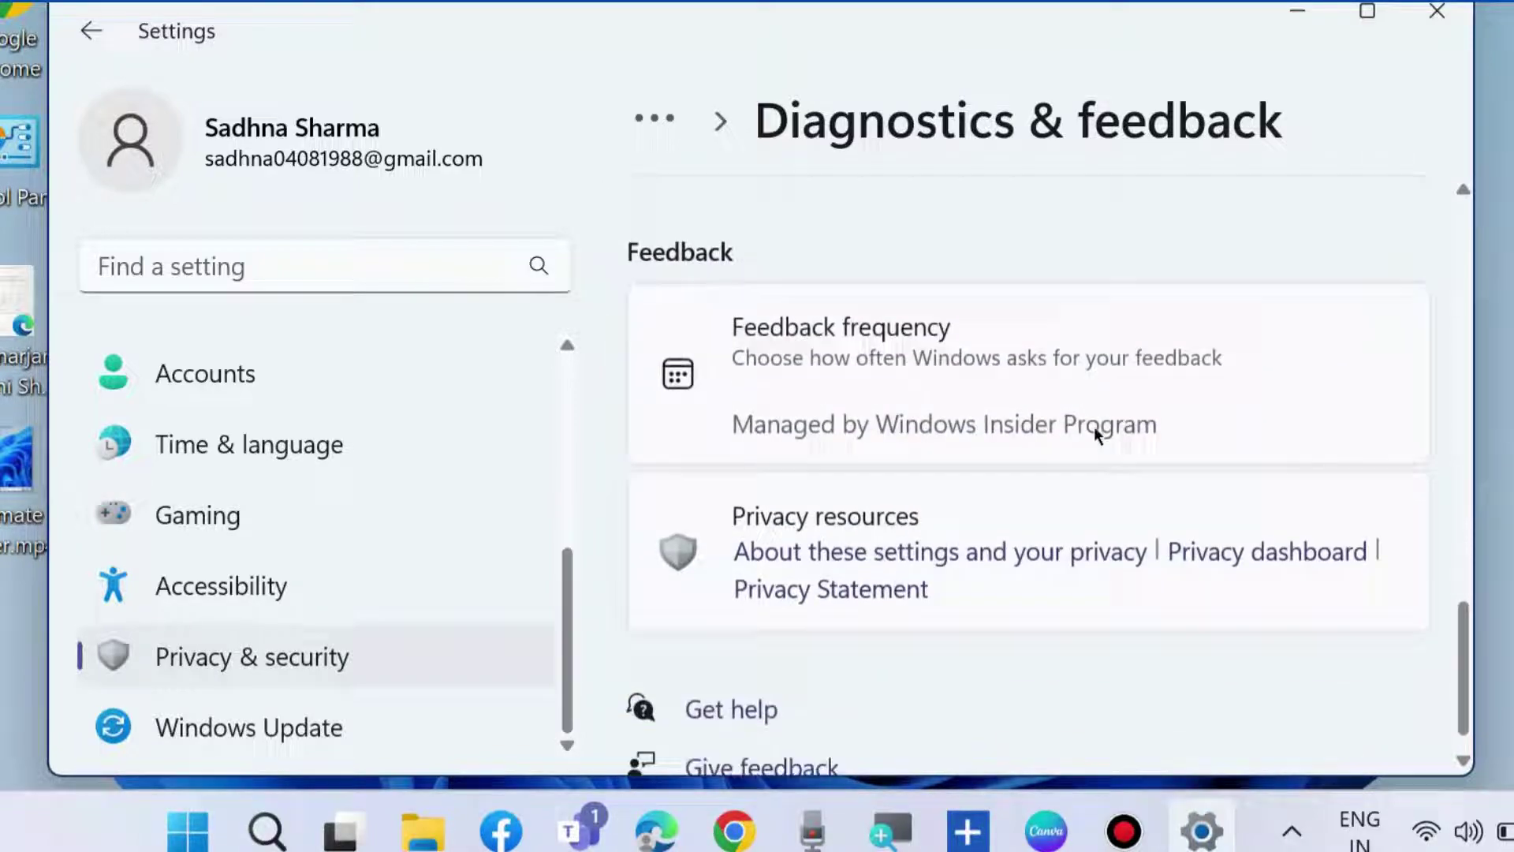
scroll(1084, 449, up, 15)
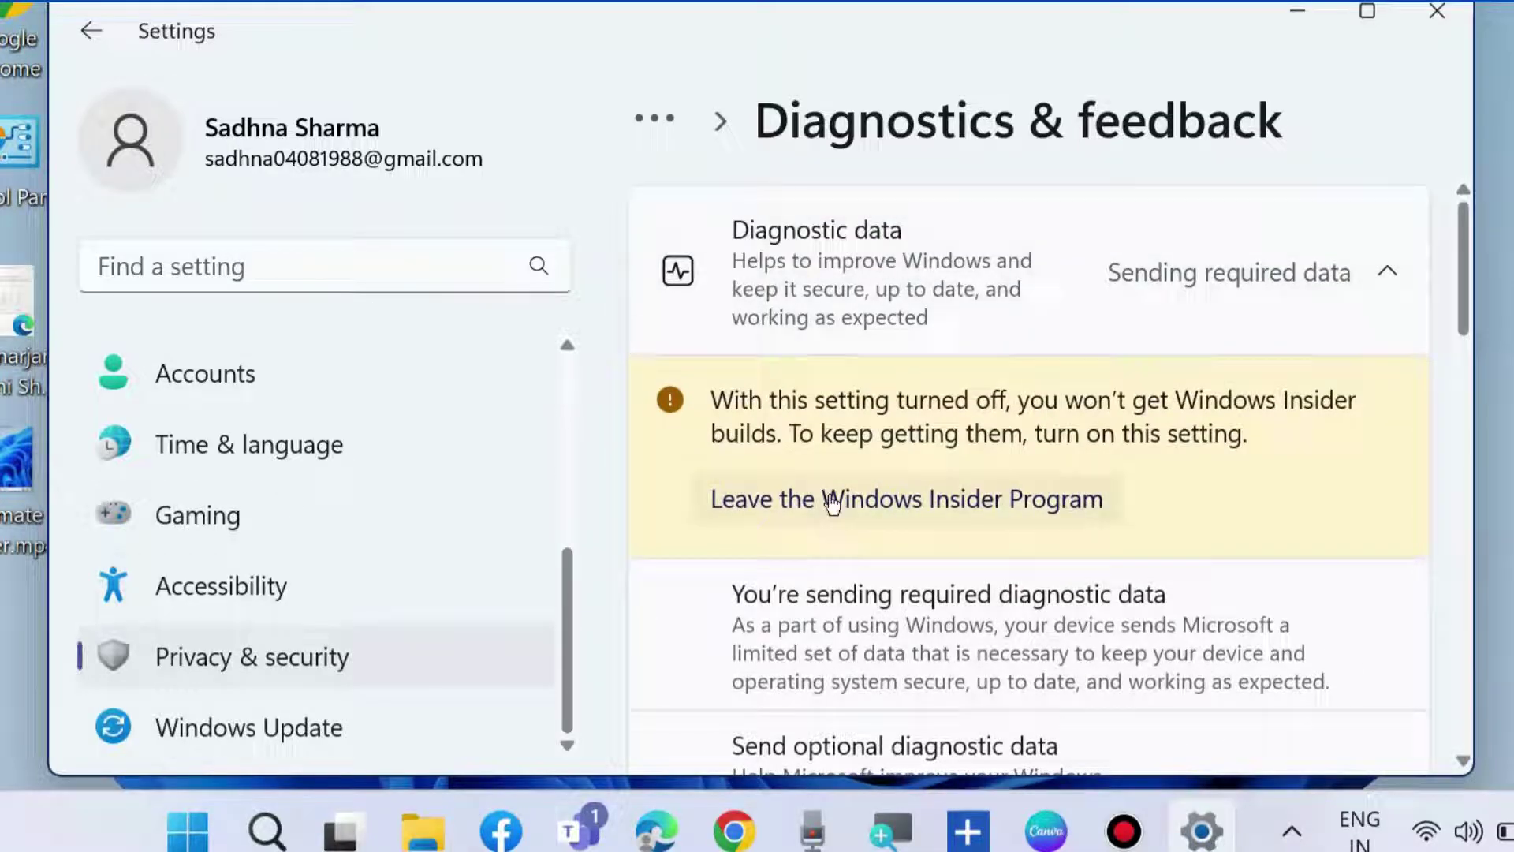
- In Privacy & security > General, switch off advertising ID, language list, app-launch tracking and suggested content
click(92, 31)
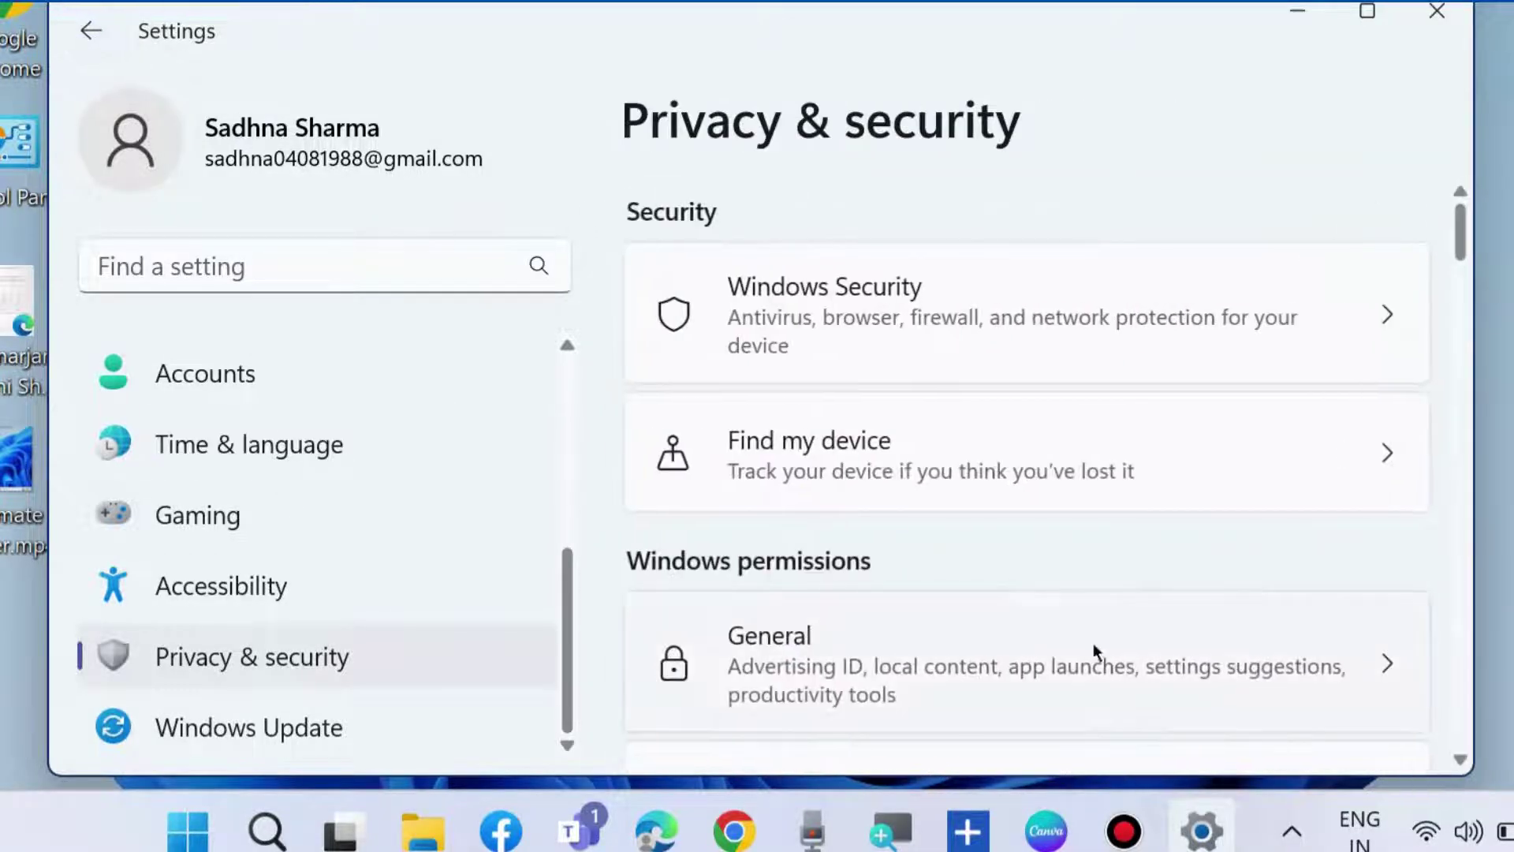
scroll(843, 556, down, 1)
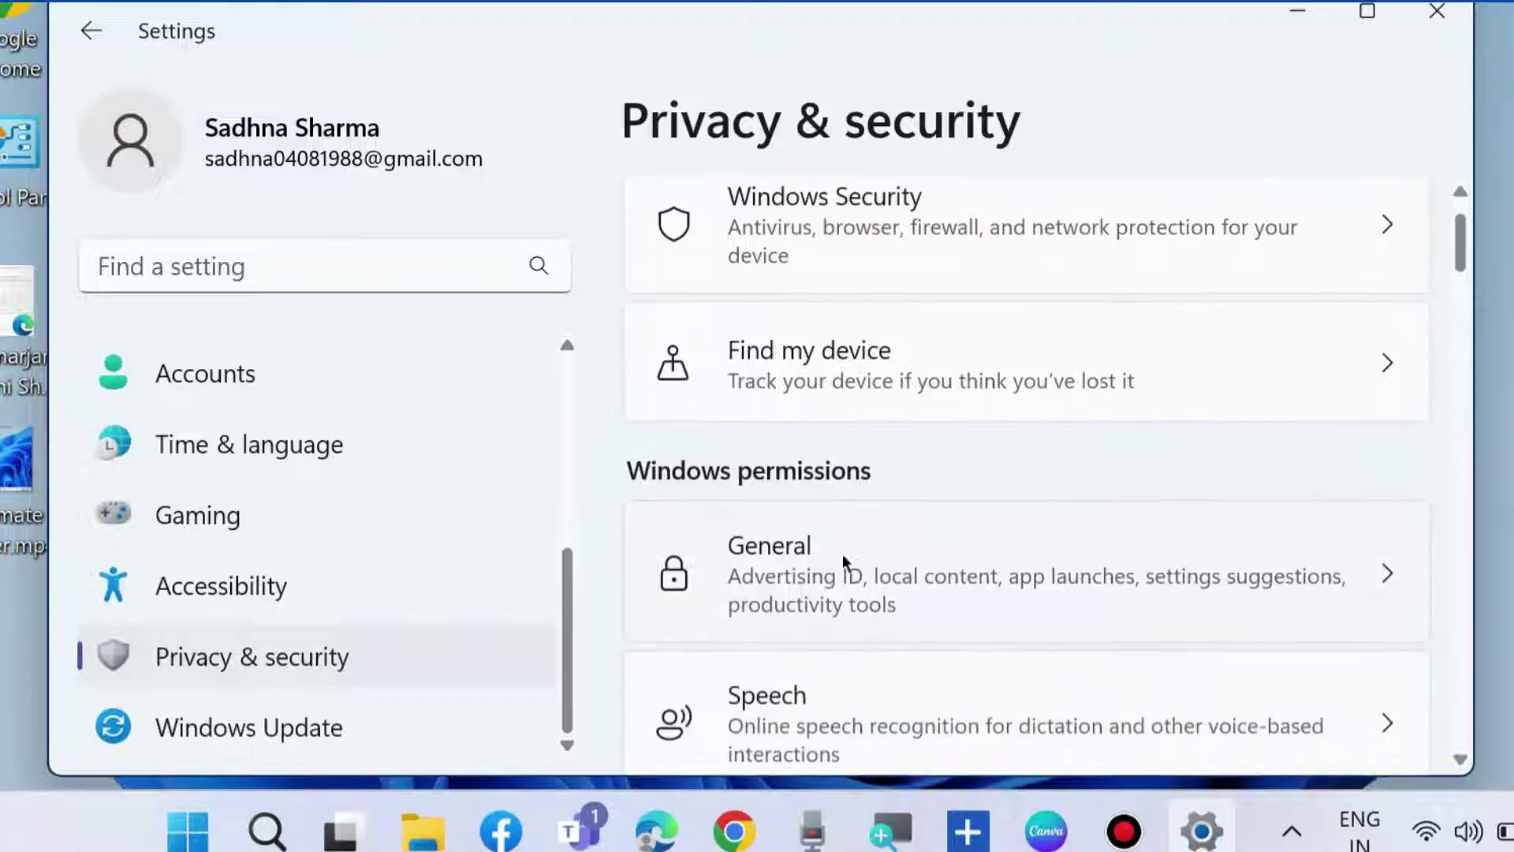
click(920, 579)
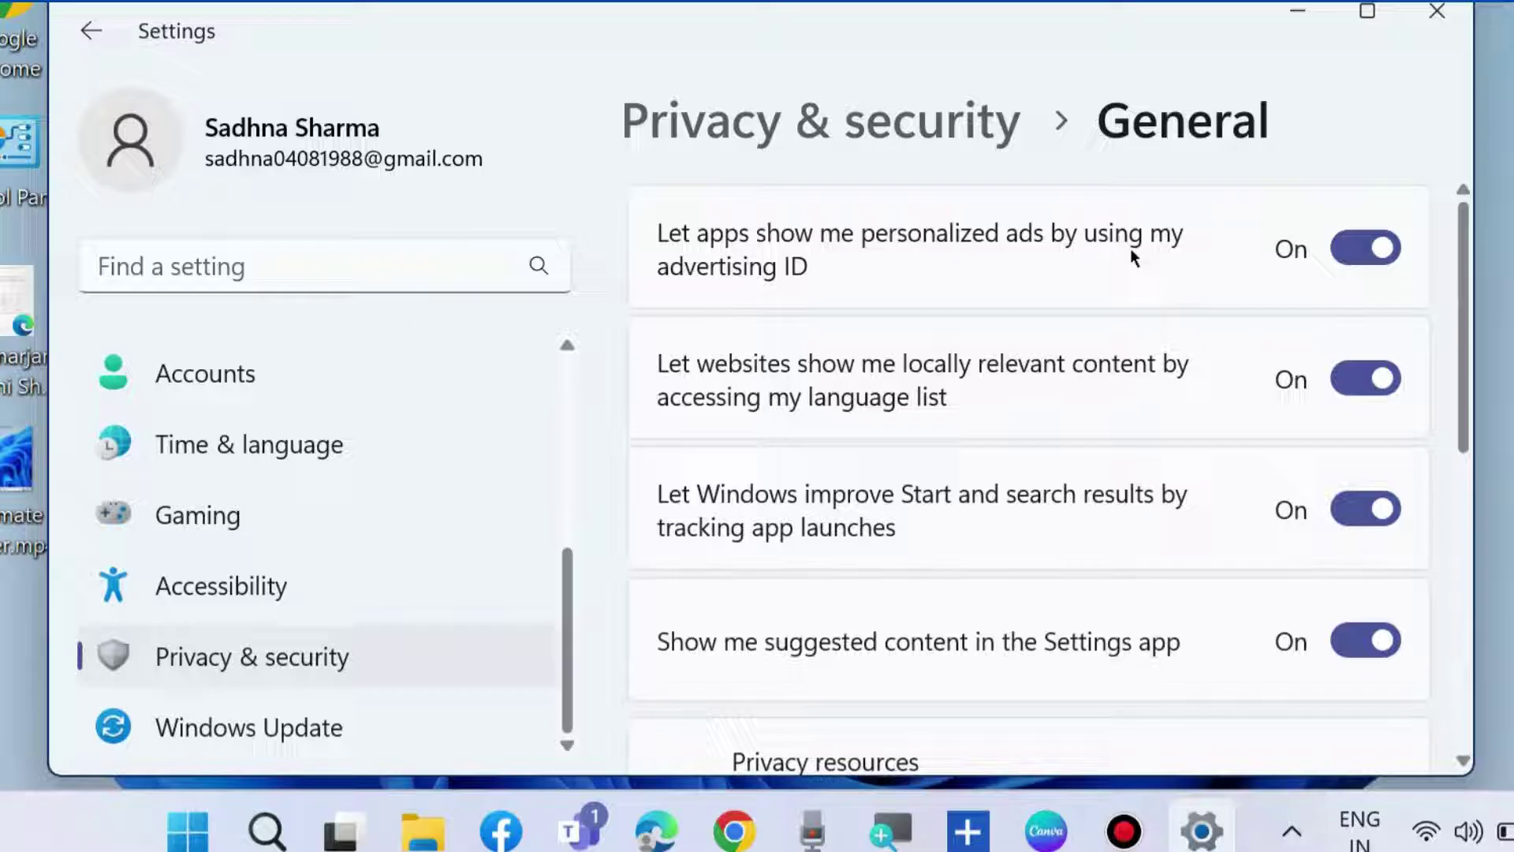
click(1351, 251)
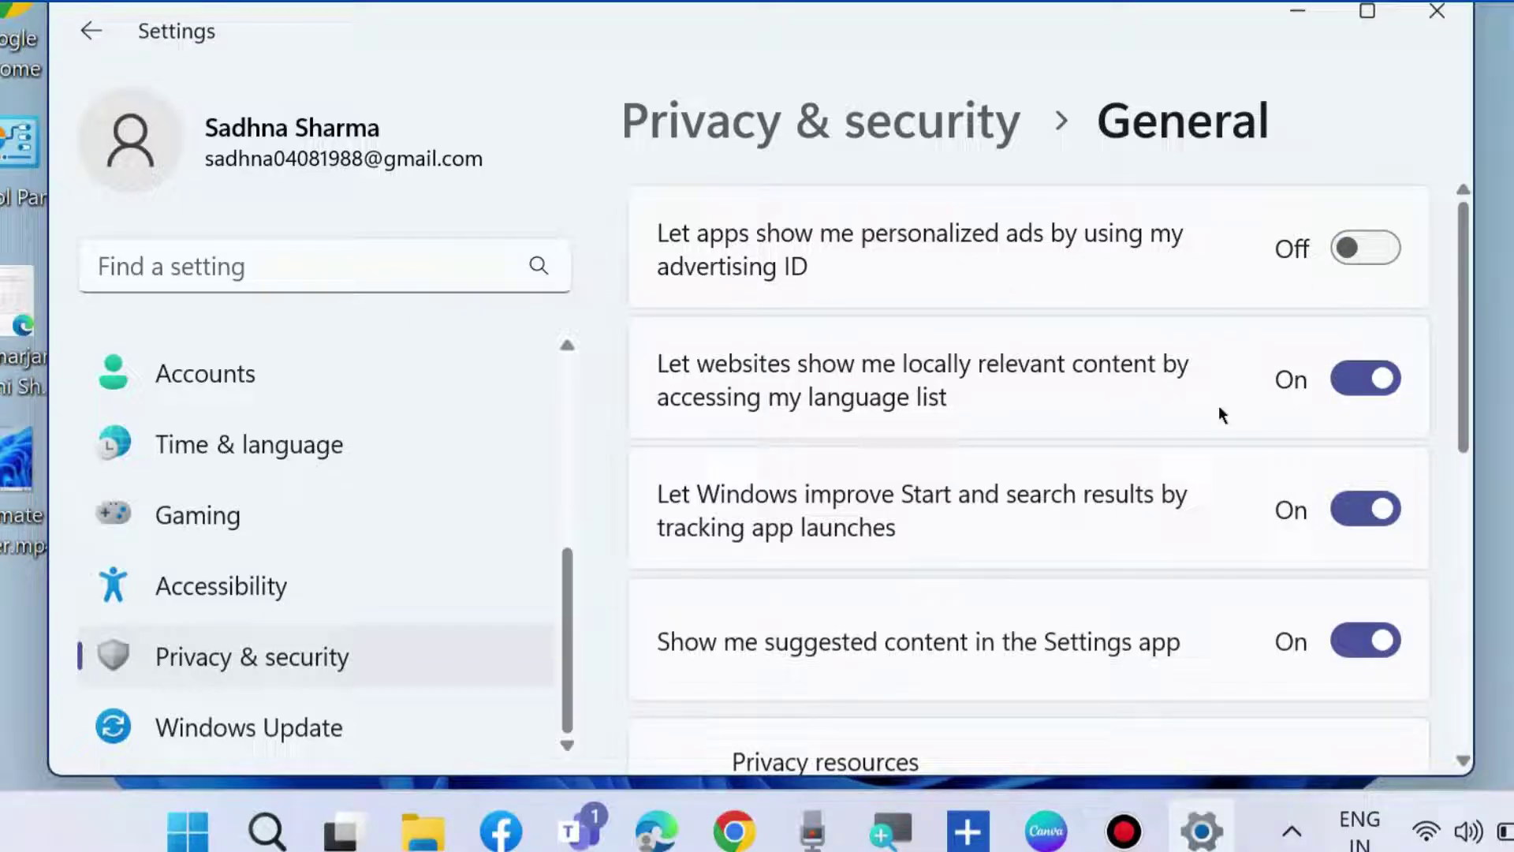
click(1369, 380)
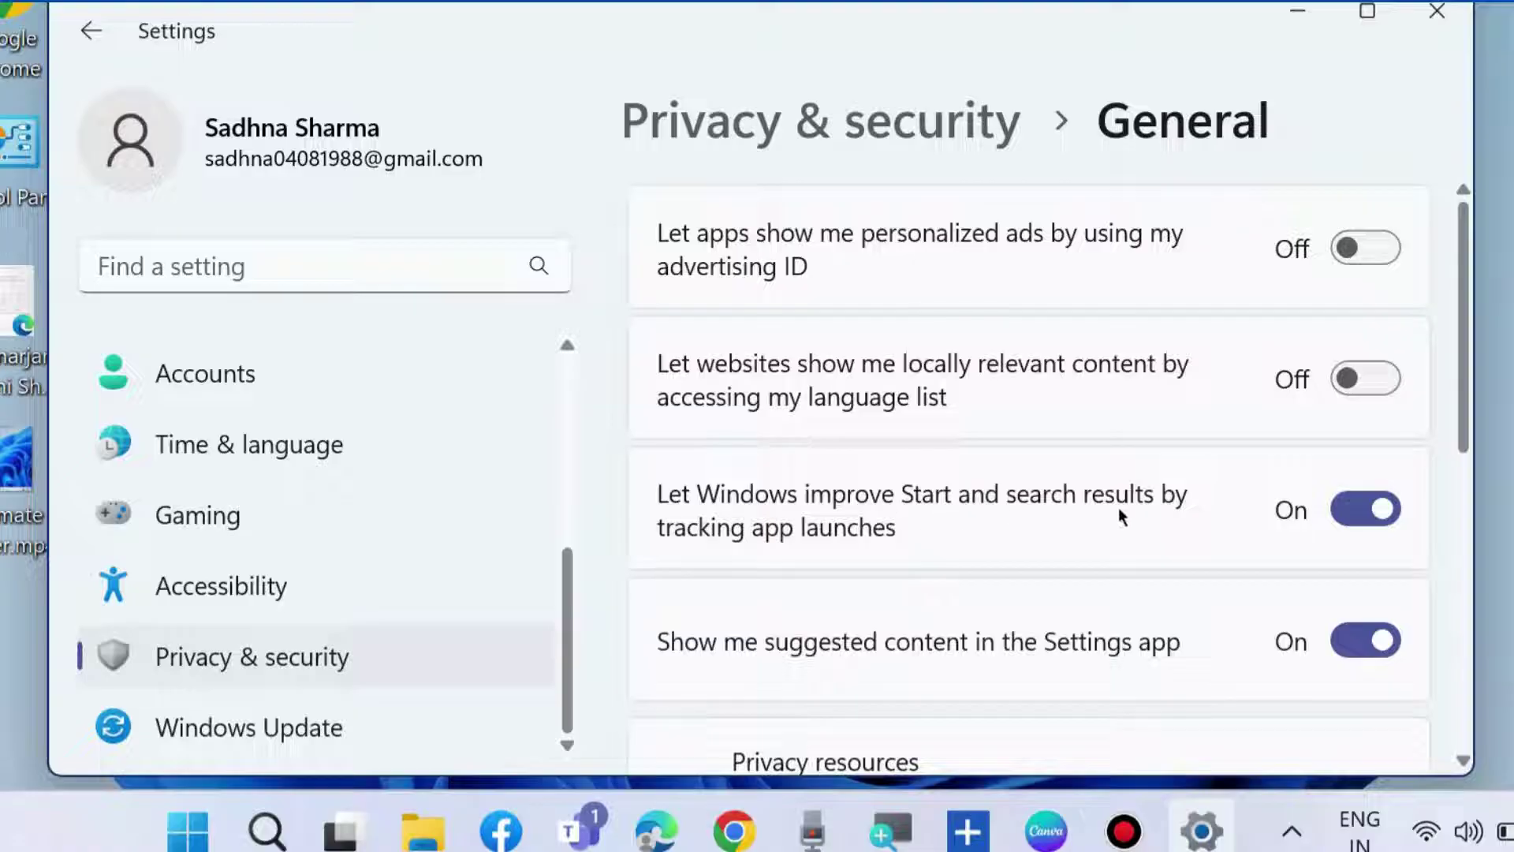
click(1366, 510)
scroll(887, 544, down, 2)
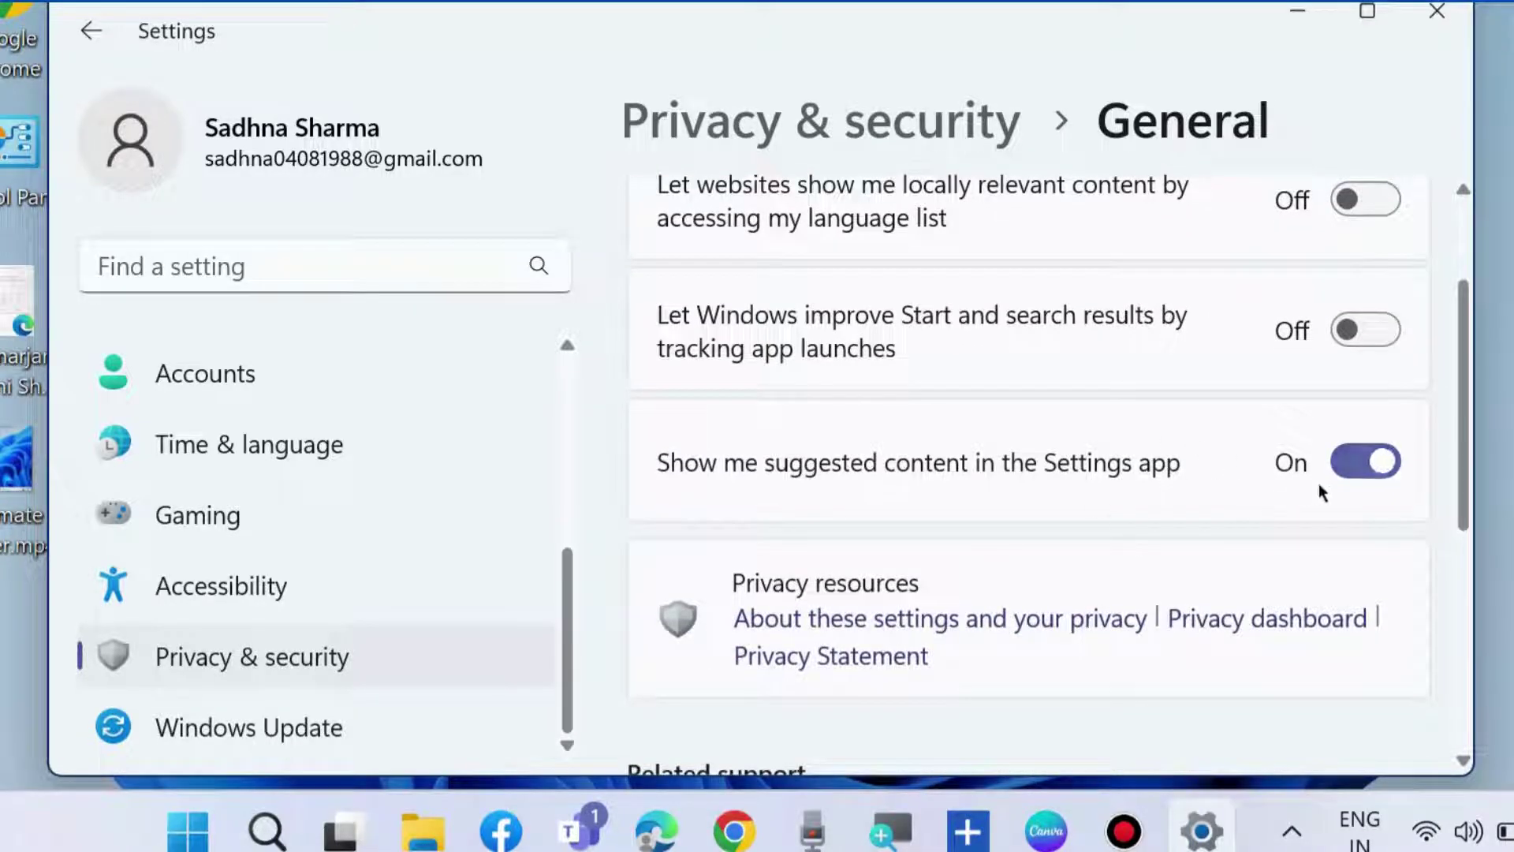
click(1353, 474)
scroll(938, 530, down, 1)
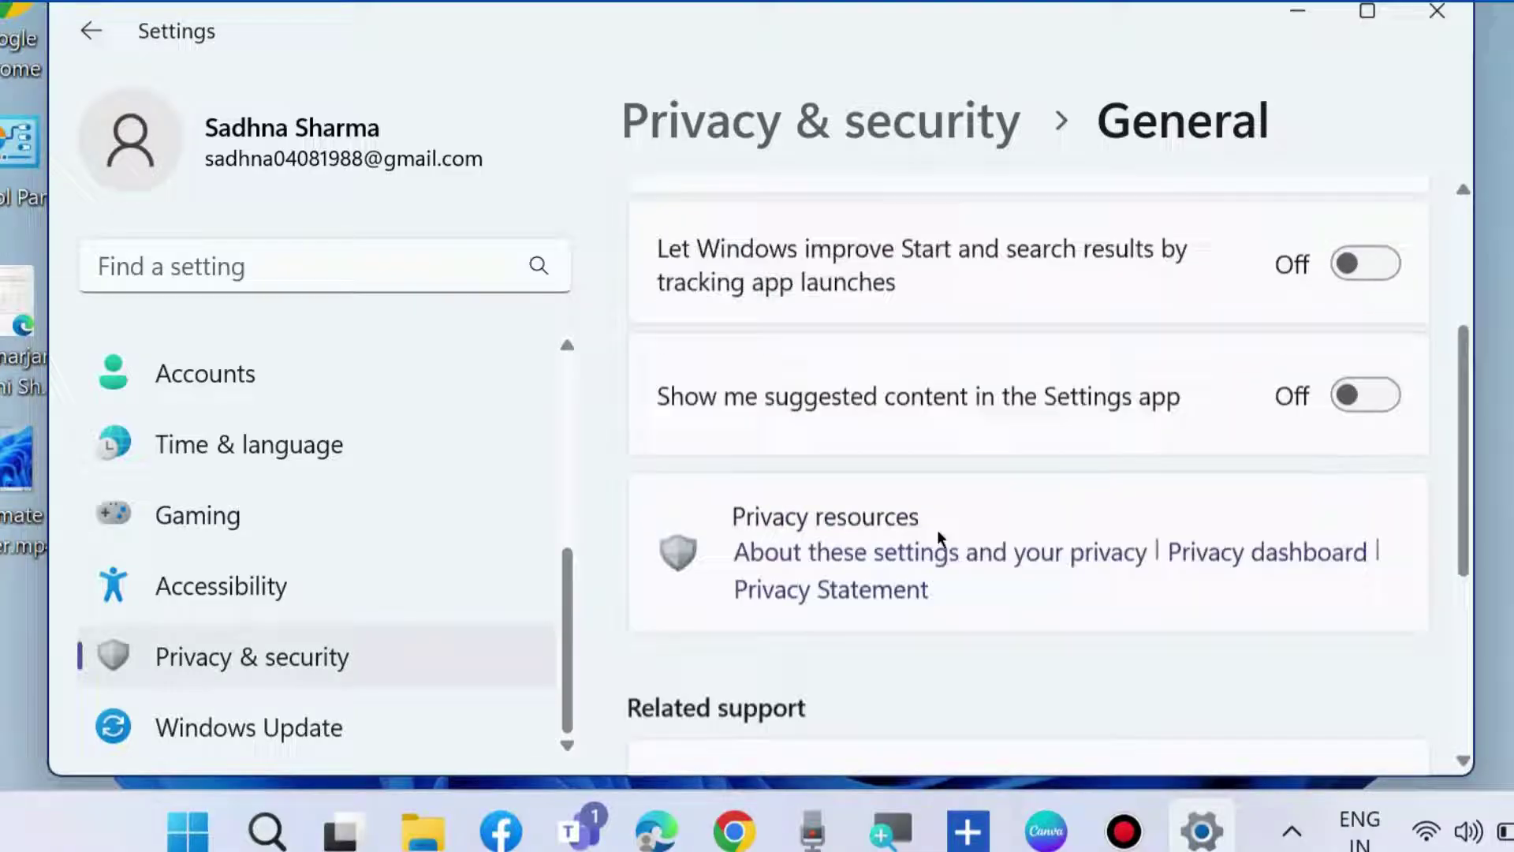
scroll(938, 539, up, 3)
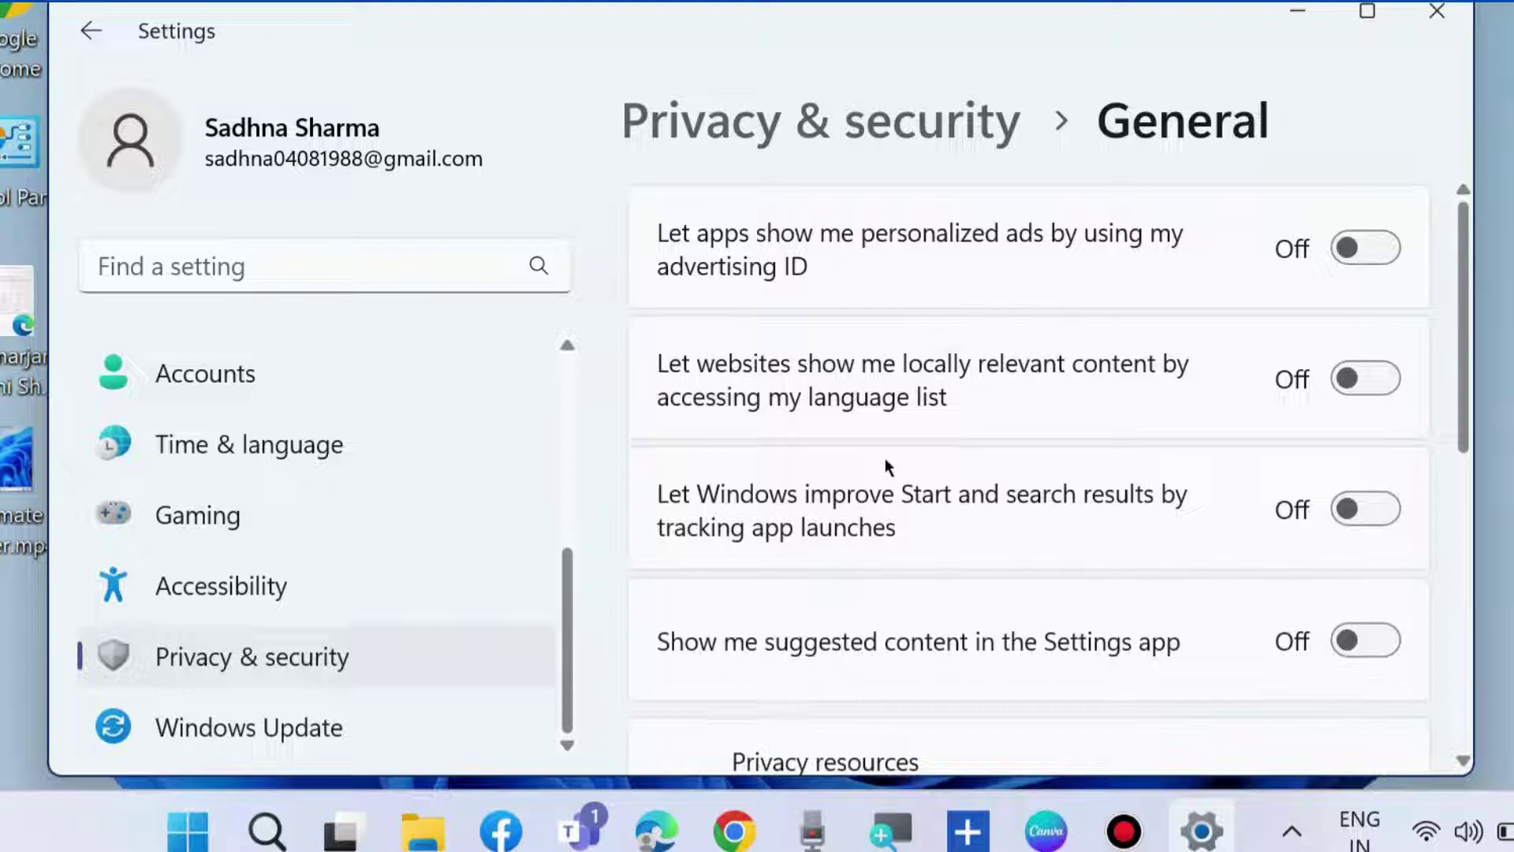
- Under Personalization > Lock screen, untick 'Get fun facts, tips, tricks, and more on your lock screen'
scroll(258, 528, up, 5)
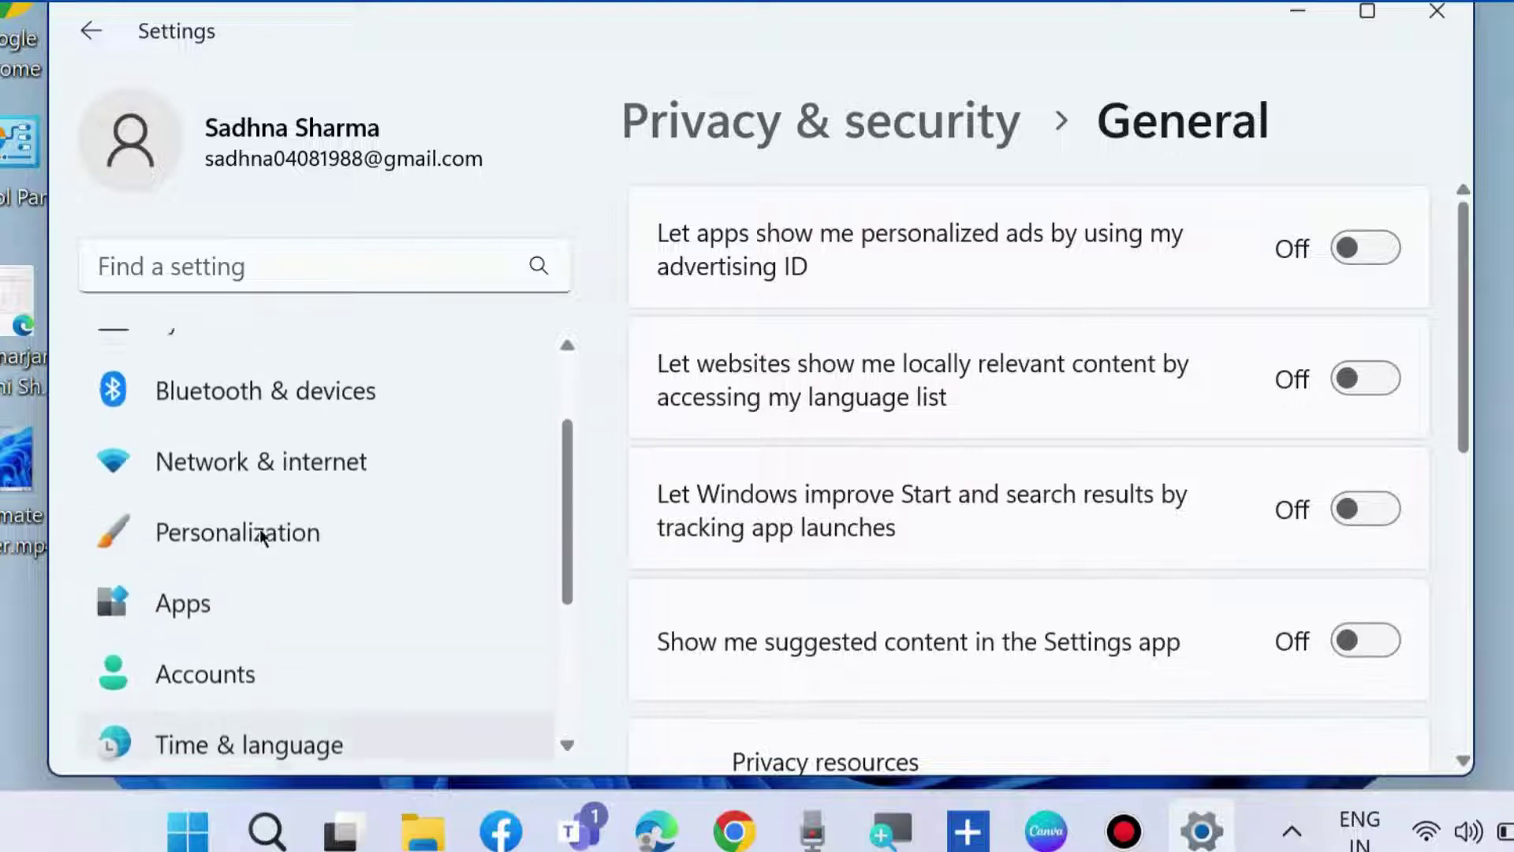
click(243, 626)
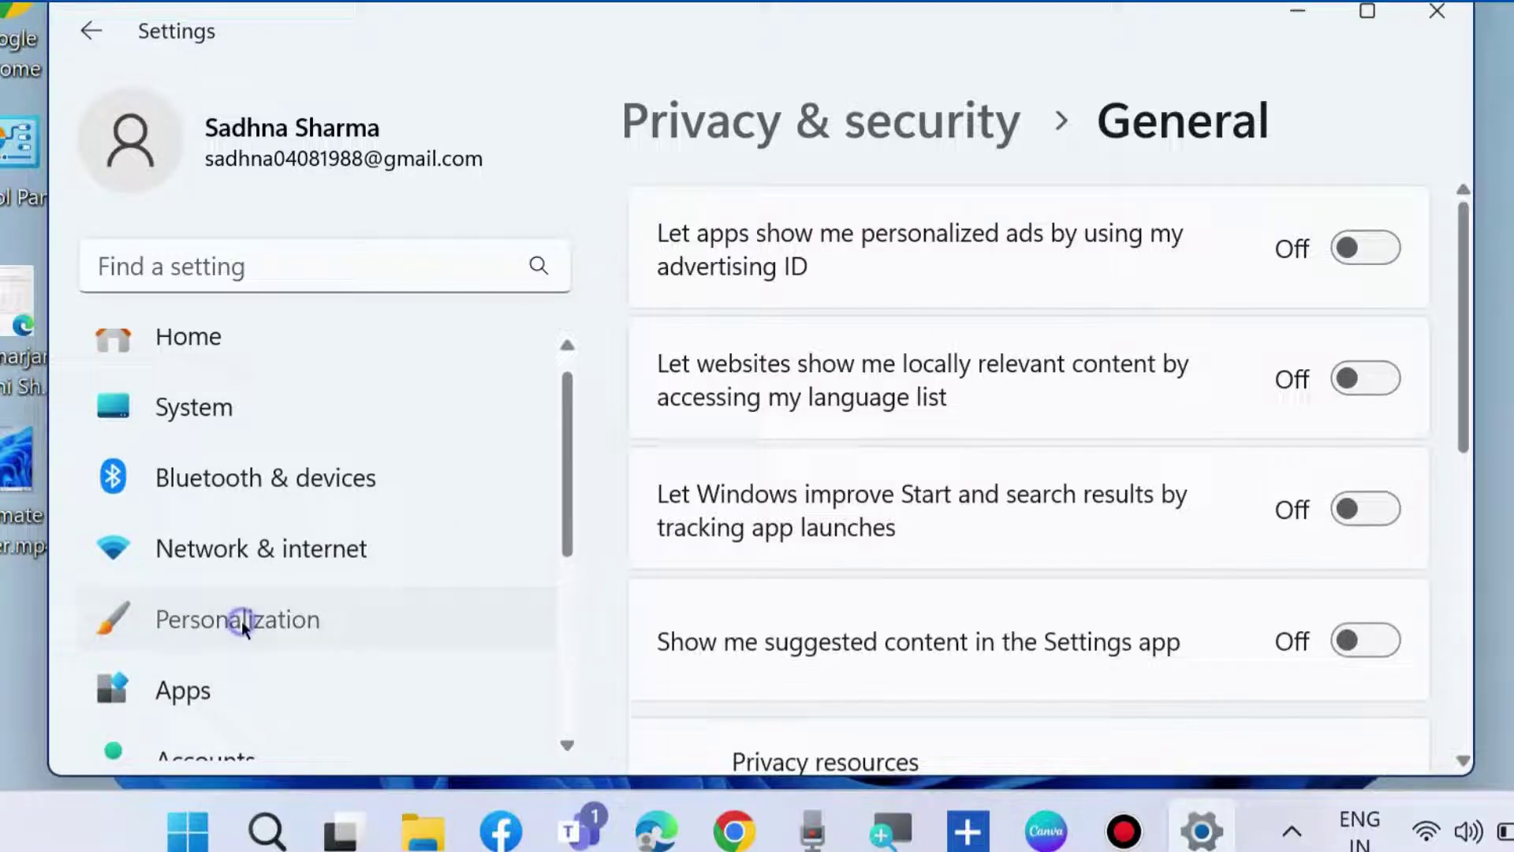
scroll(1041, 521, down, 5)
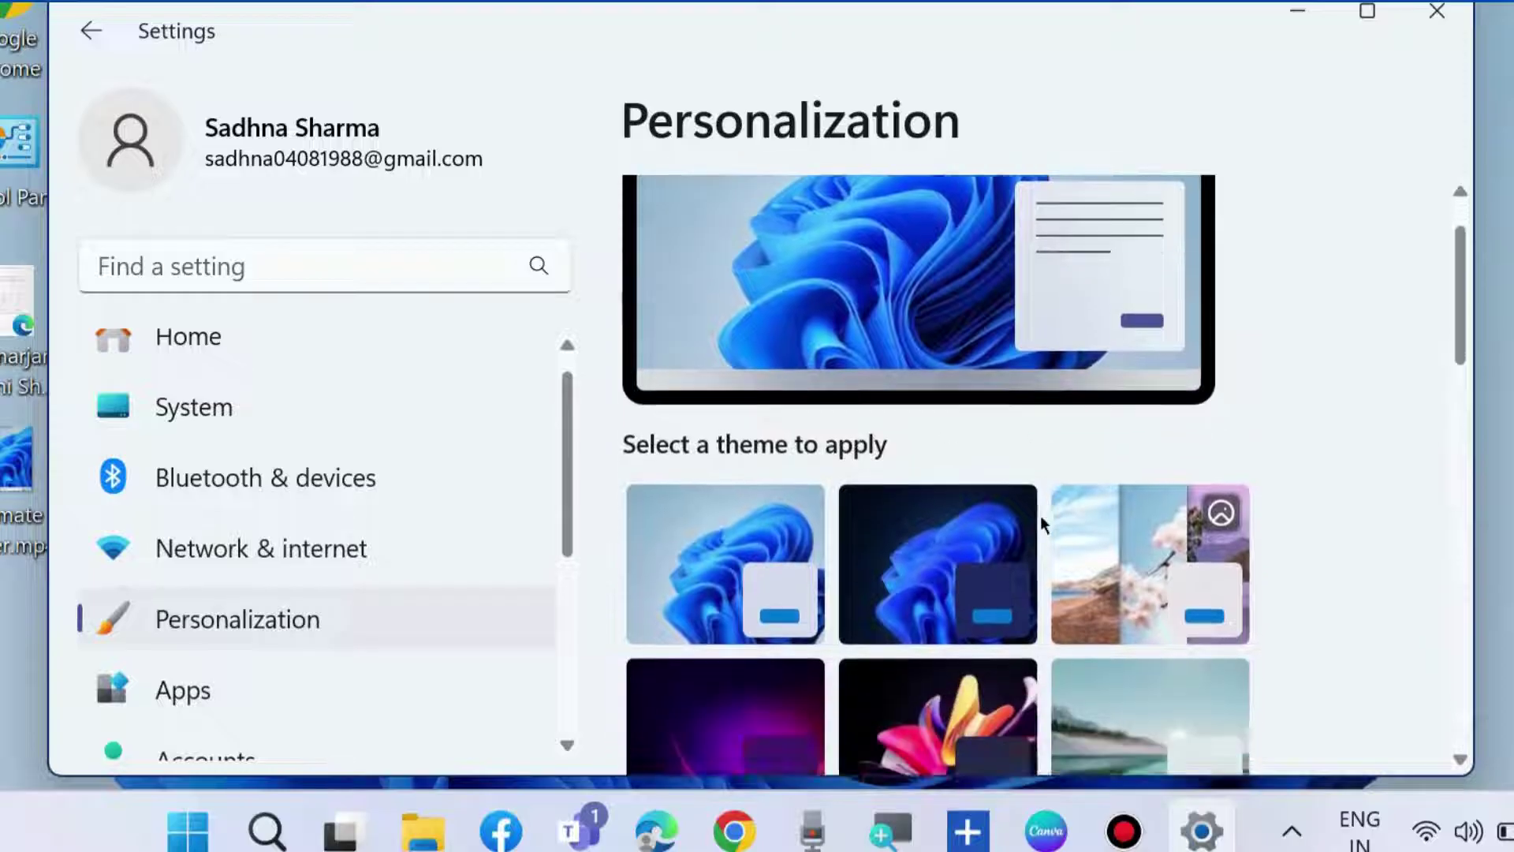
scroll(1041, 521, down, 5)
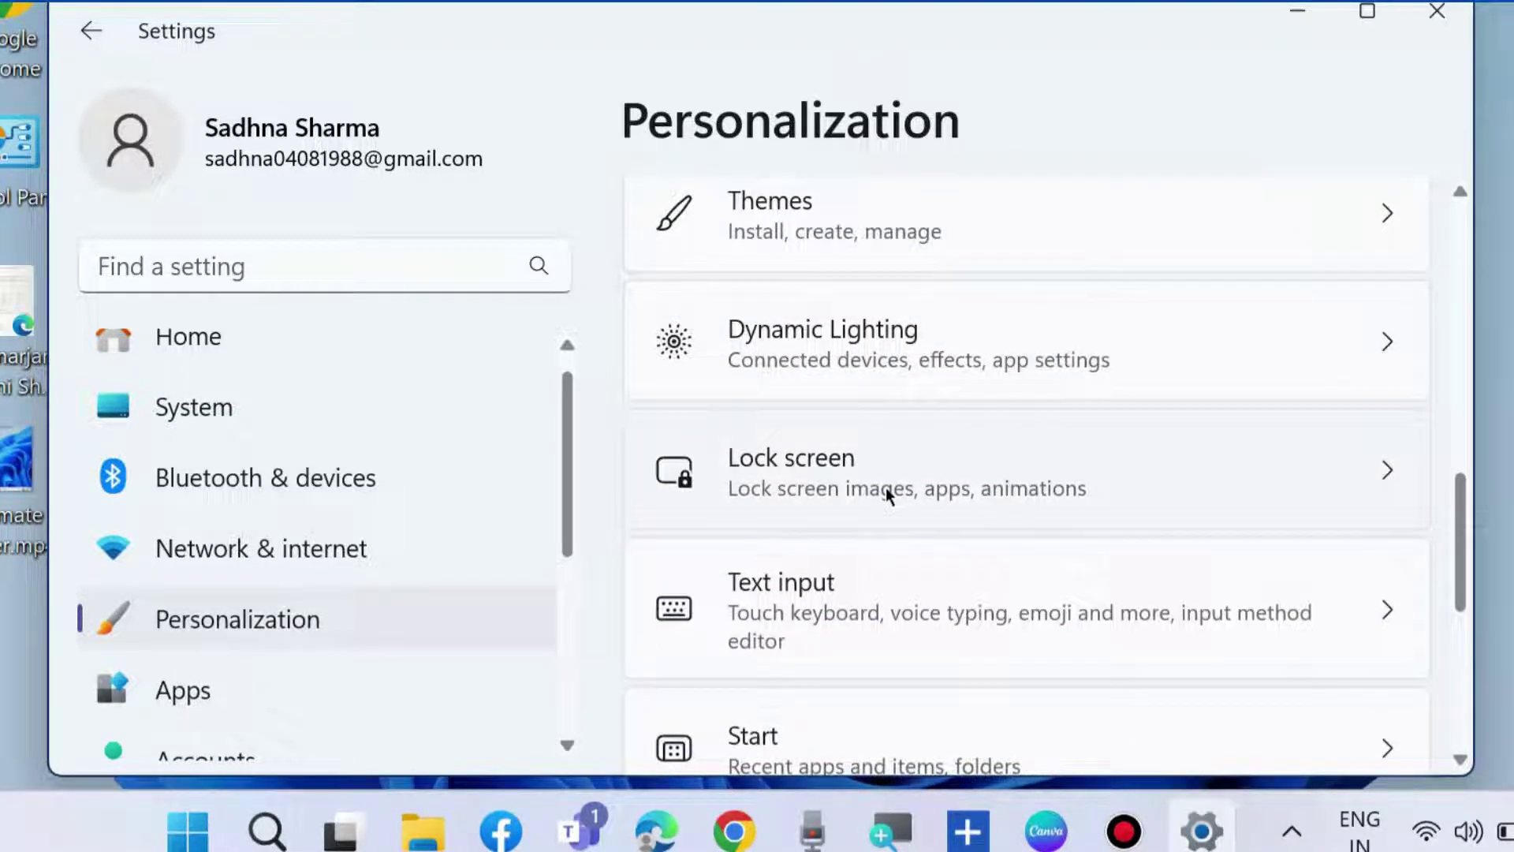
click(887, 486)
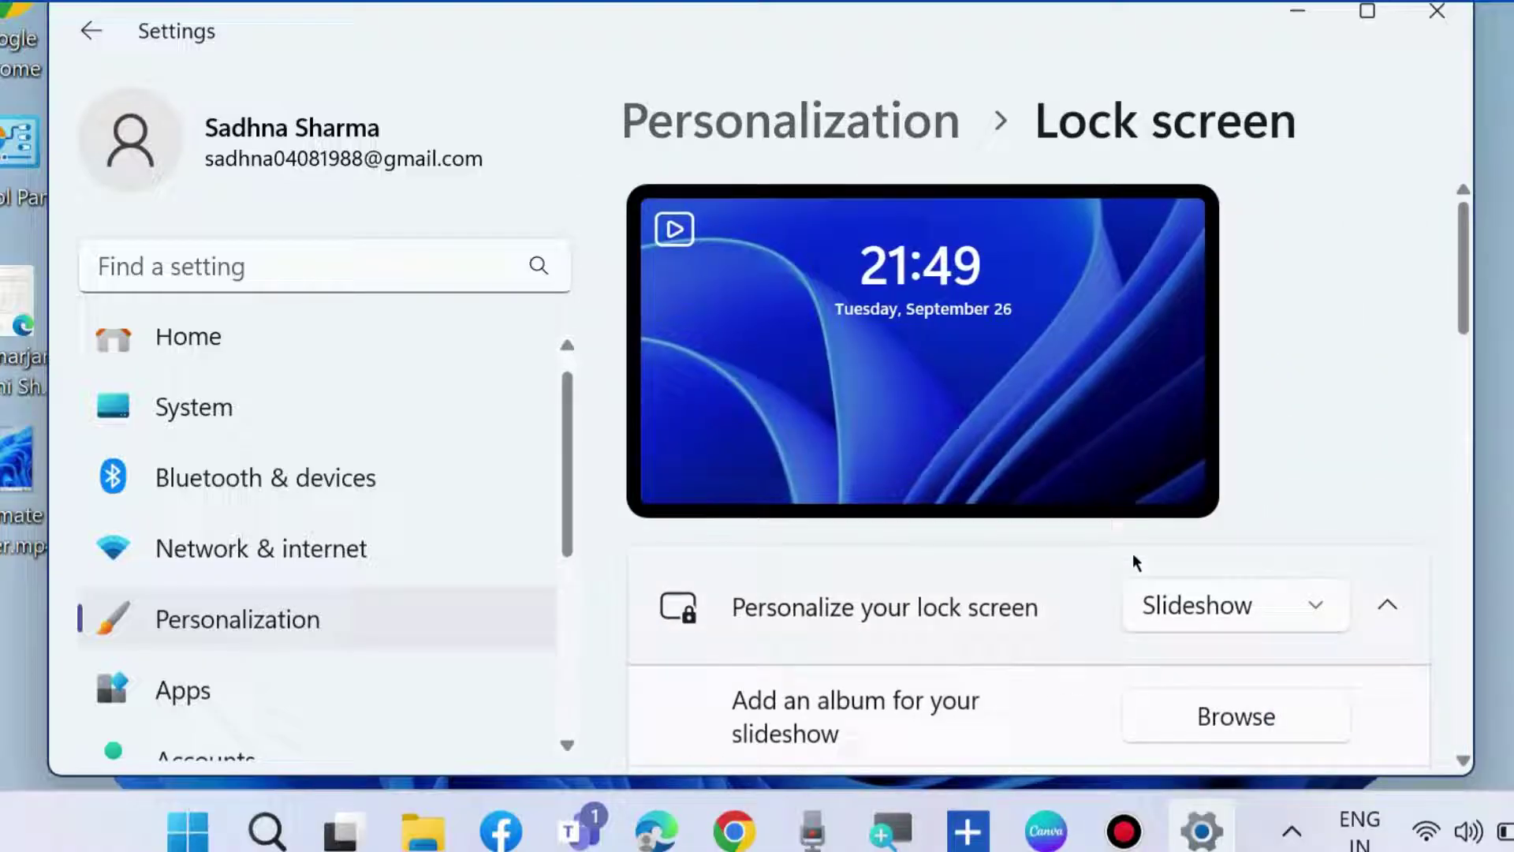
scroll(1010, 493, down, 3)
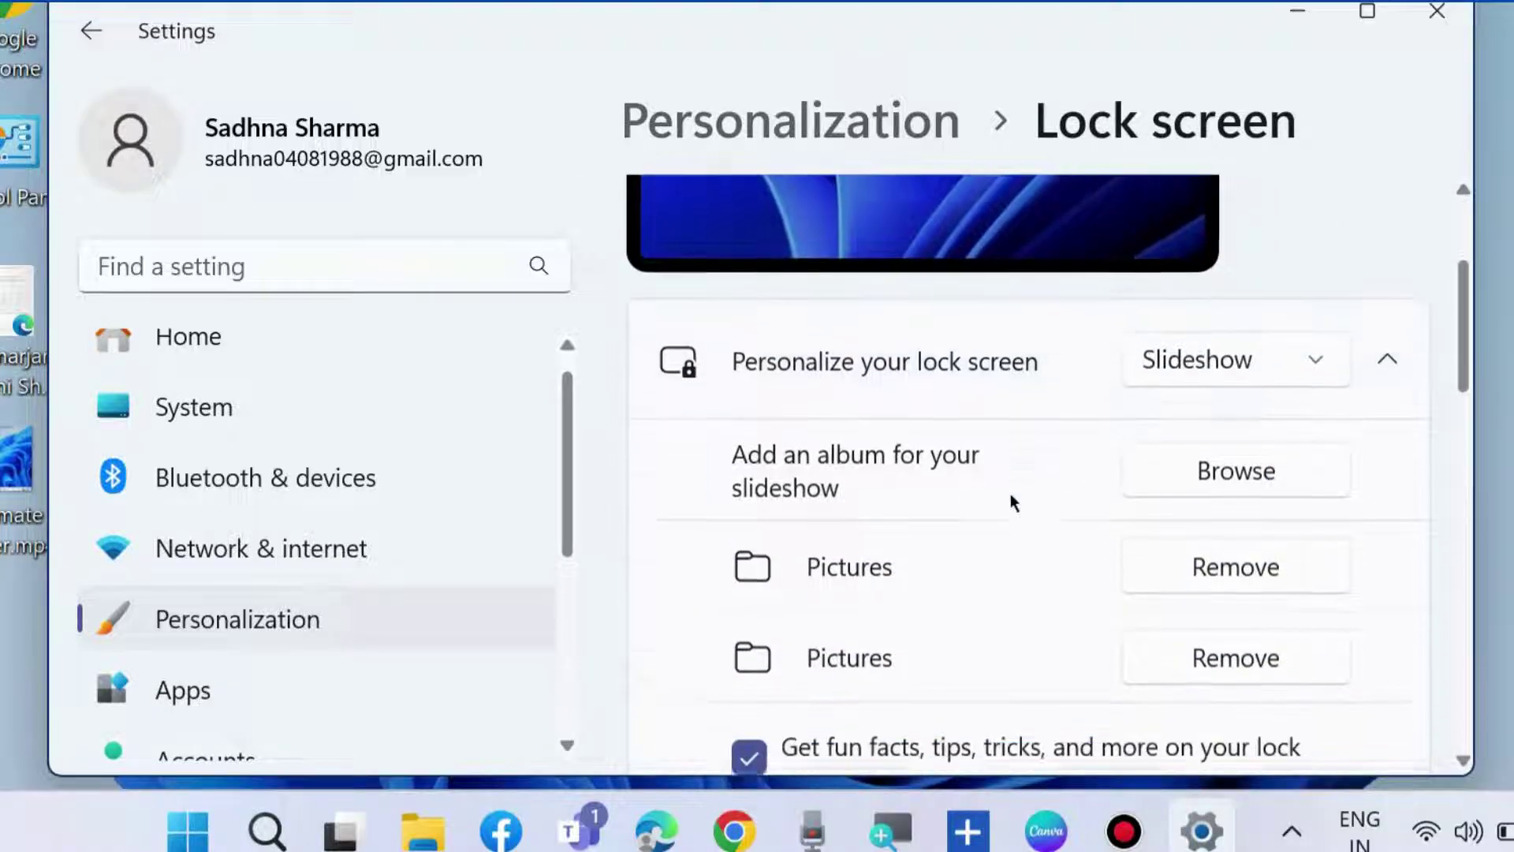
scroll(1010, 494, down, 1)
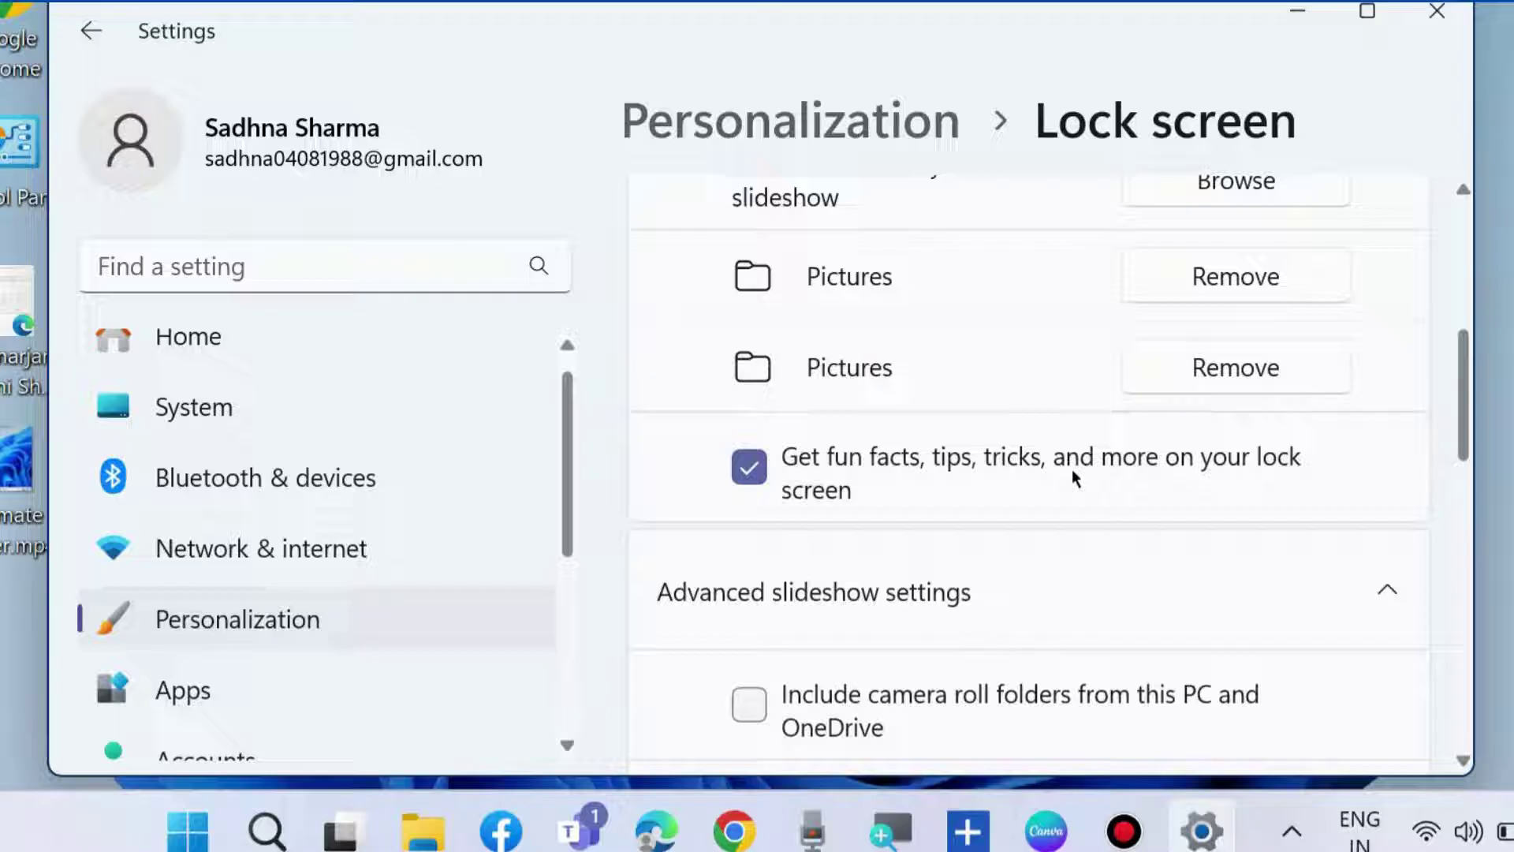
click(753, 472)
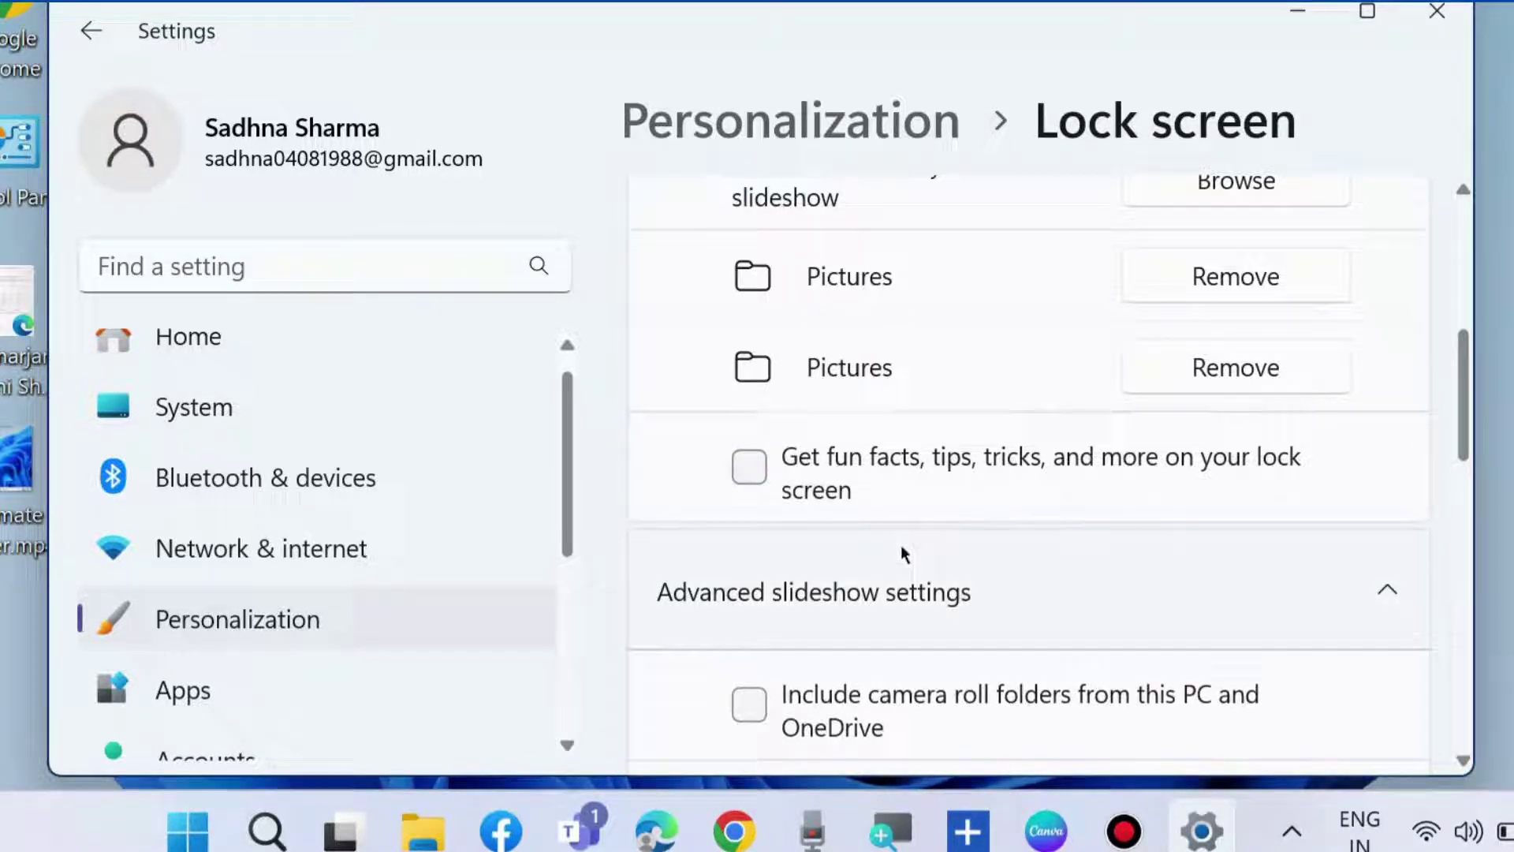
scroll(961, 517, down, 2)
scroll(1133, 590, down, 2)
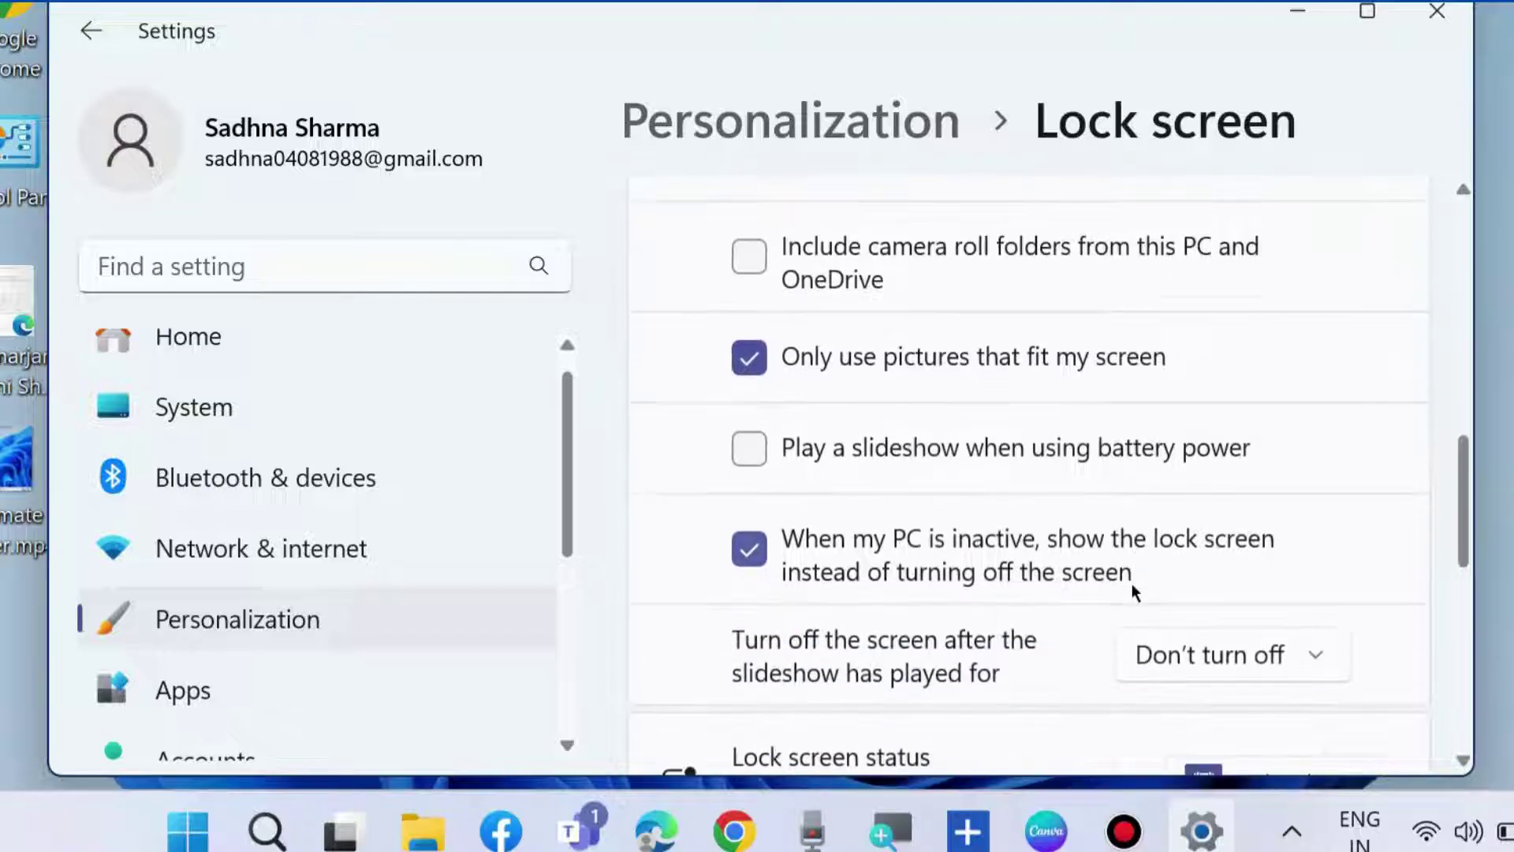
scroll(1069, 591, down, 2)
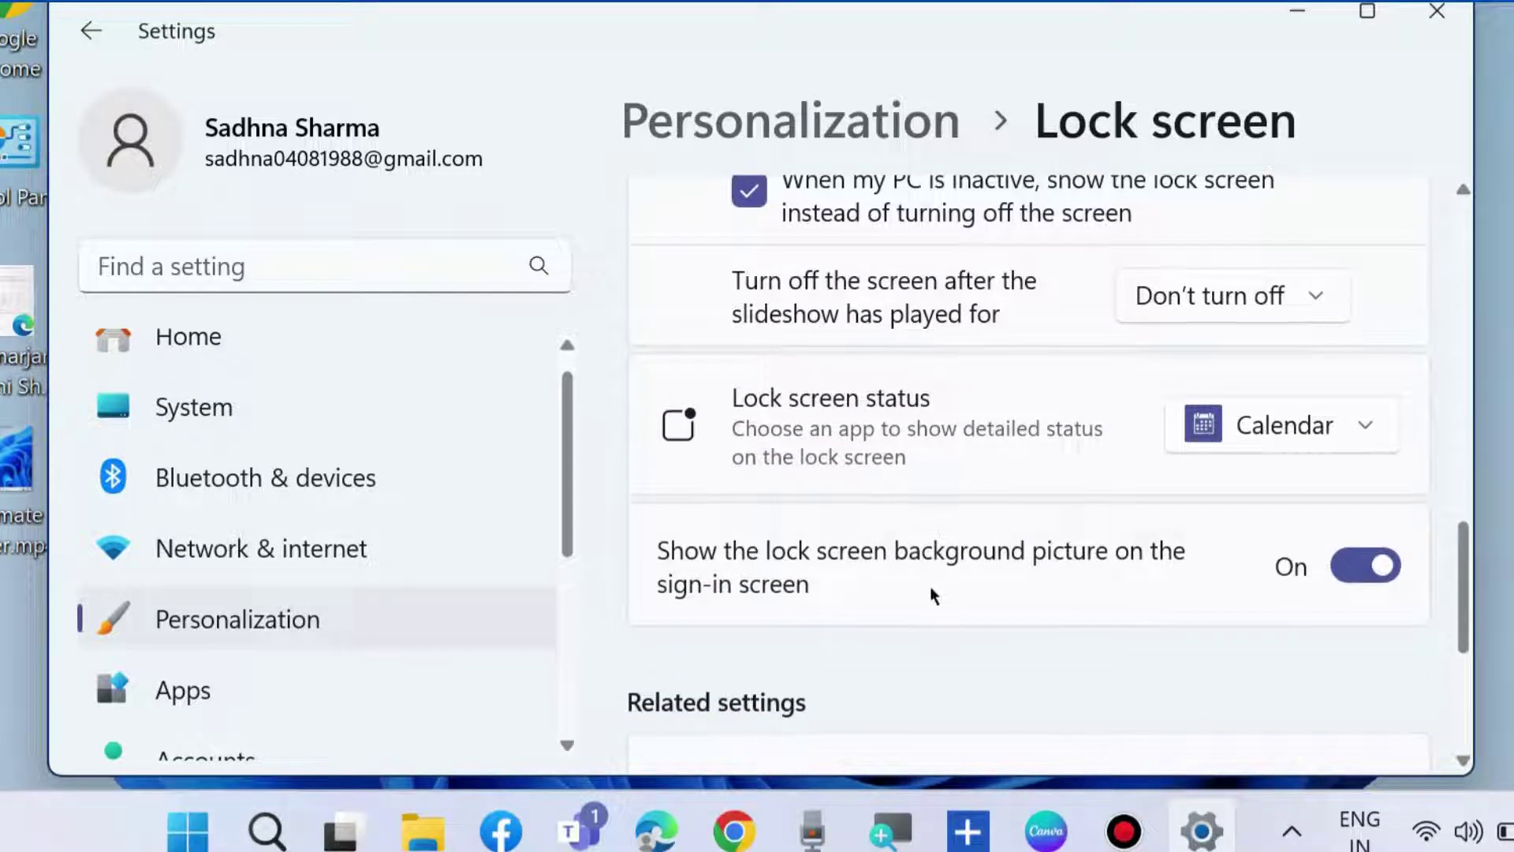
scroll(898, 607, up, 8)
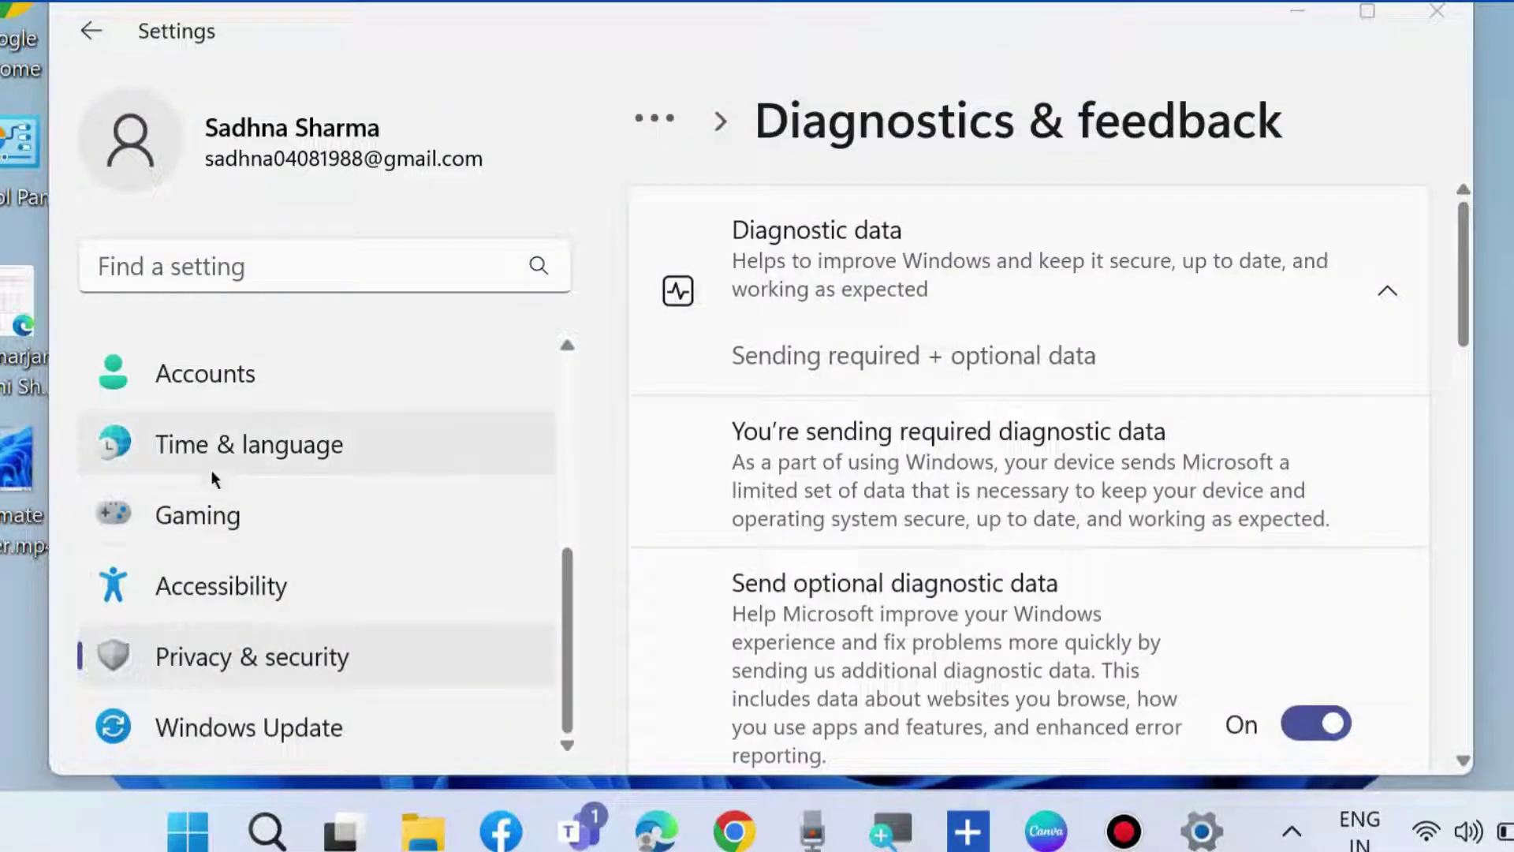
- Go to System > Notifications and expand its Additional settings section
scroll(209, 478, up, 2)
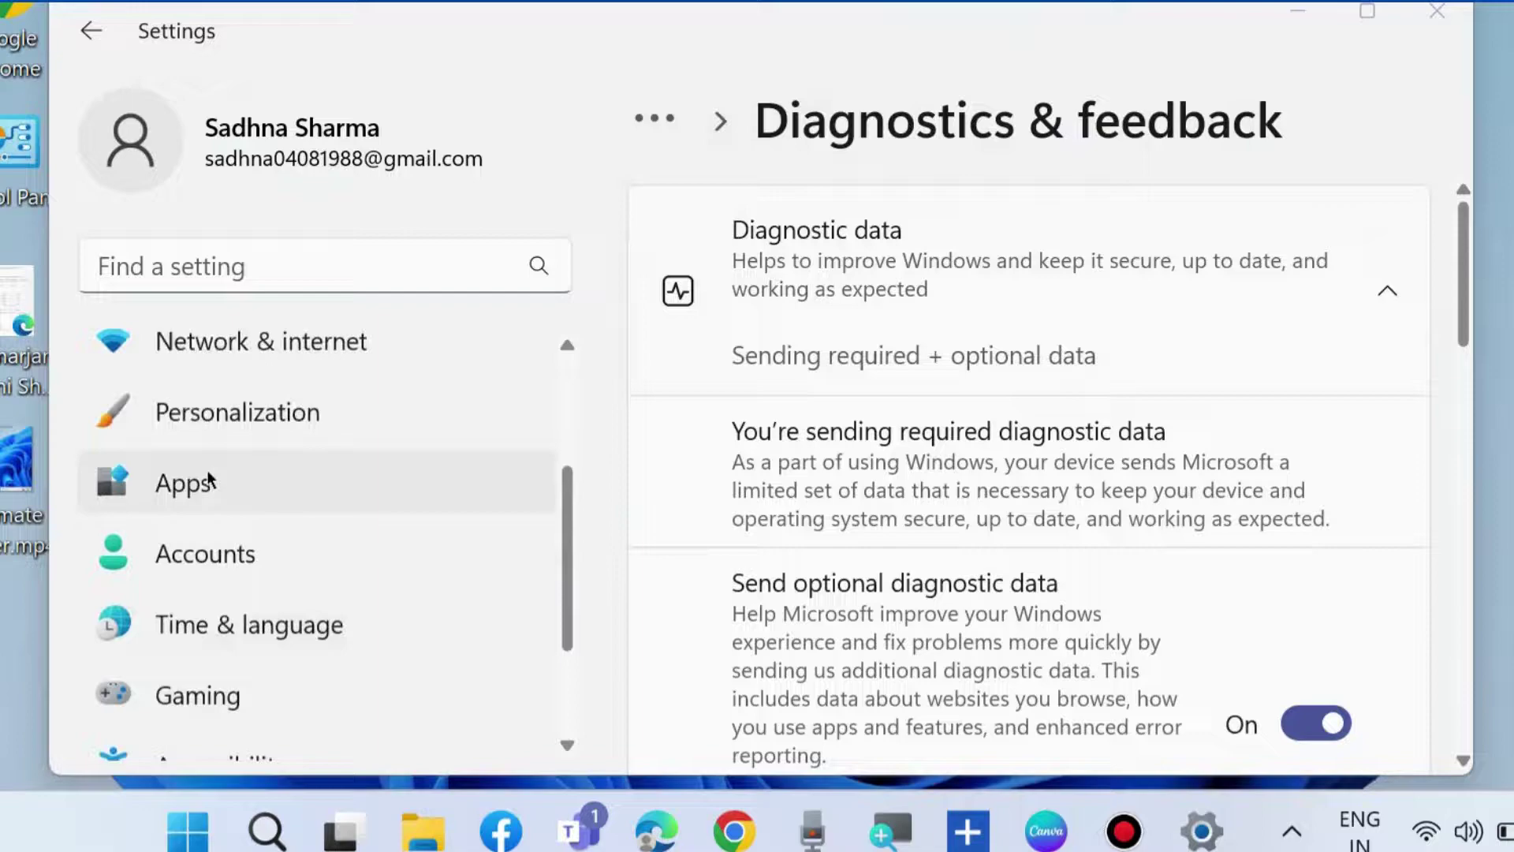
scroll(209, 474, up, 2)
click(211, 443)
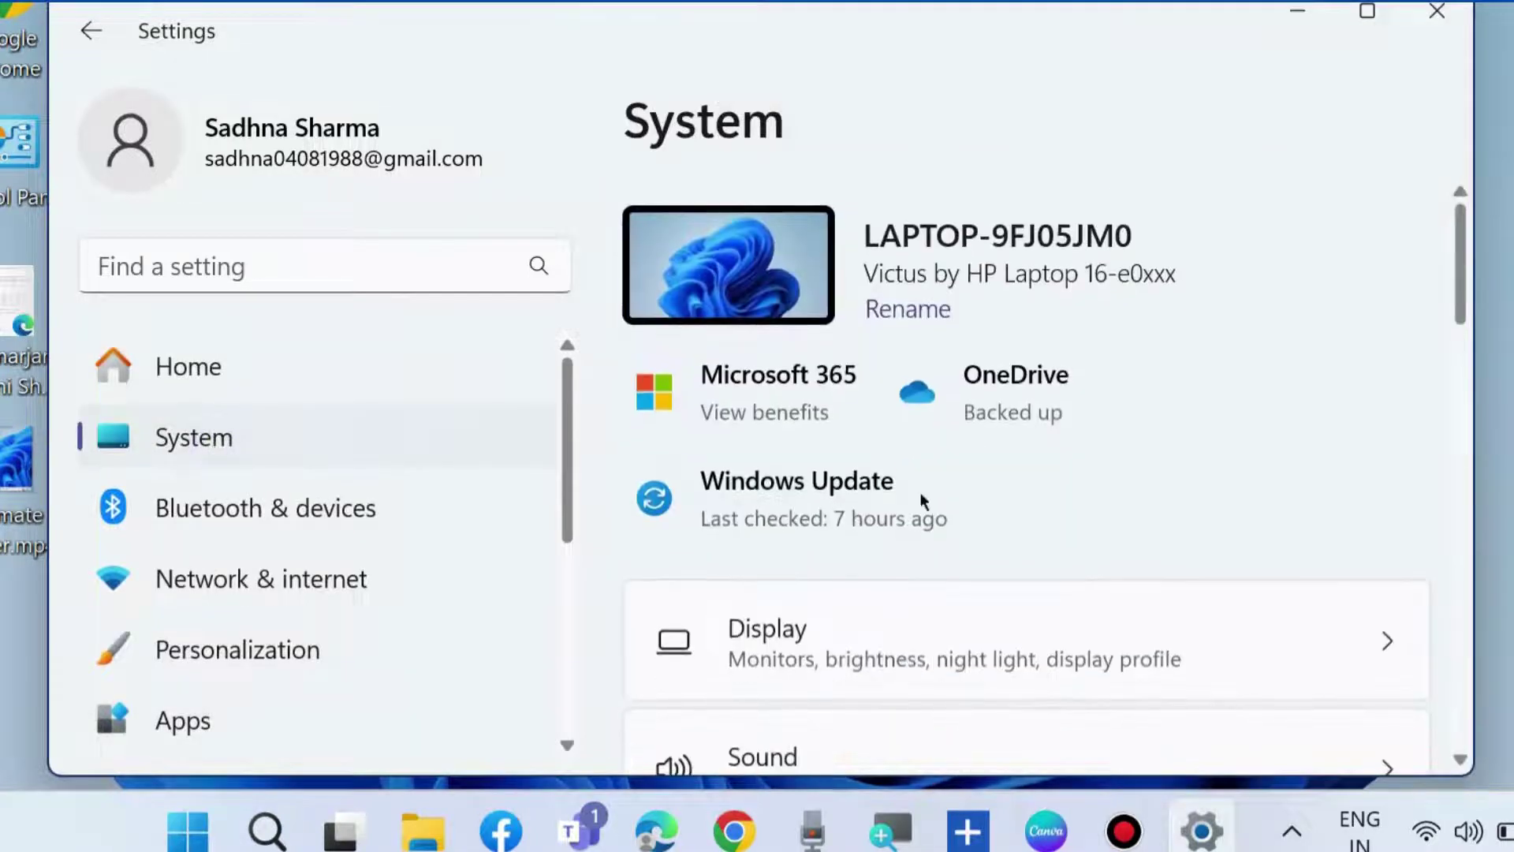
scroll(1030, 522, down, 5)
click(876, 471)
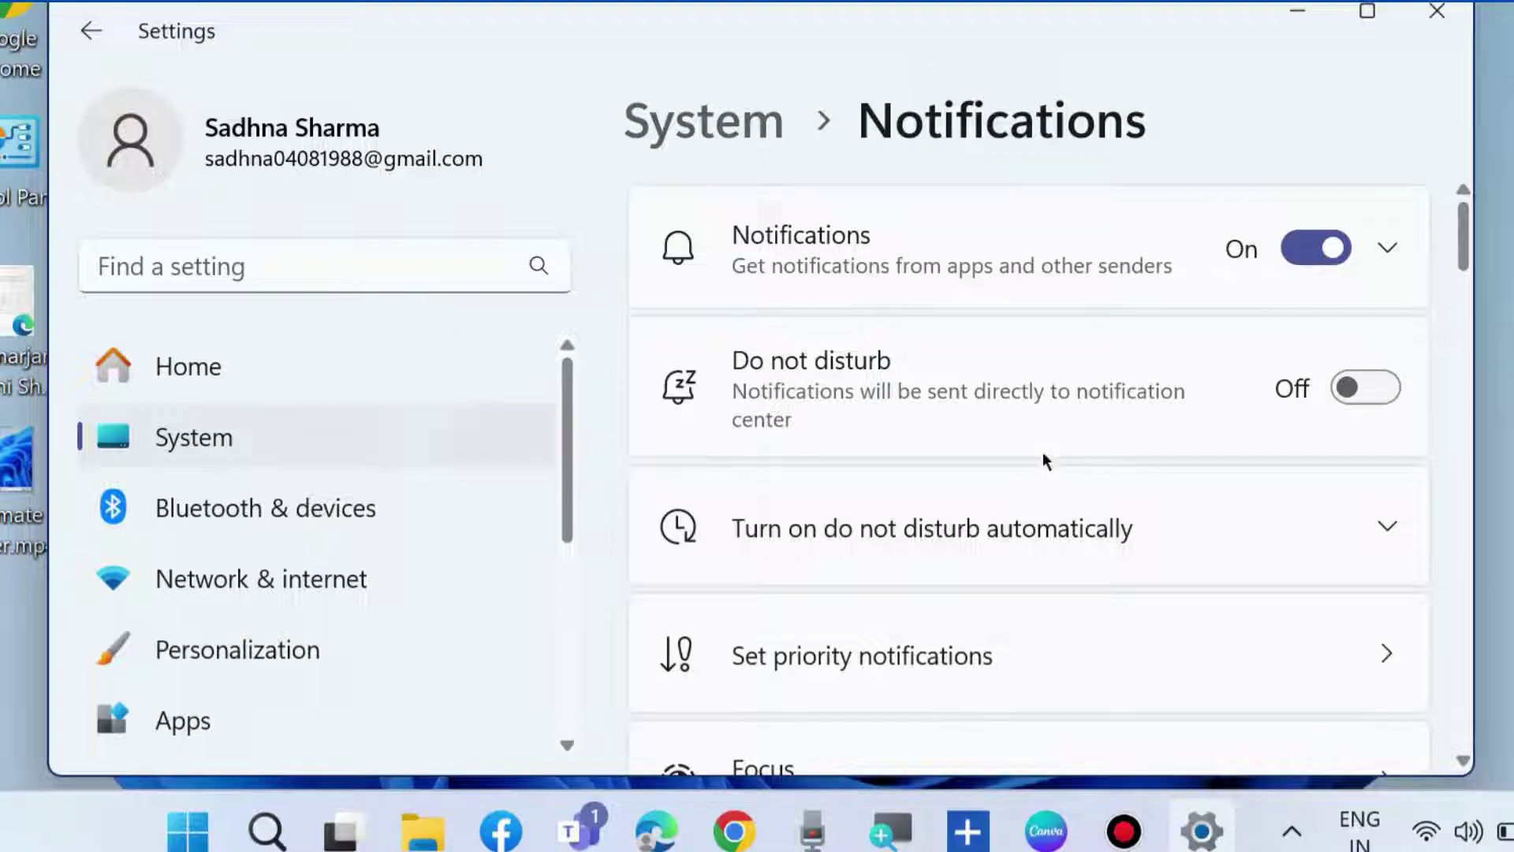
scroll(1042, 458, down, 5)
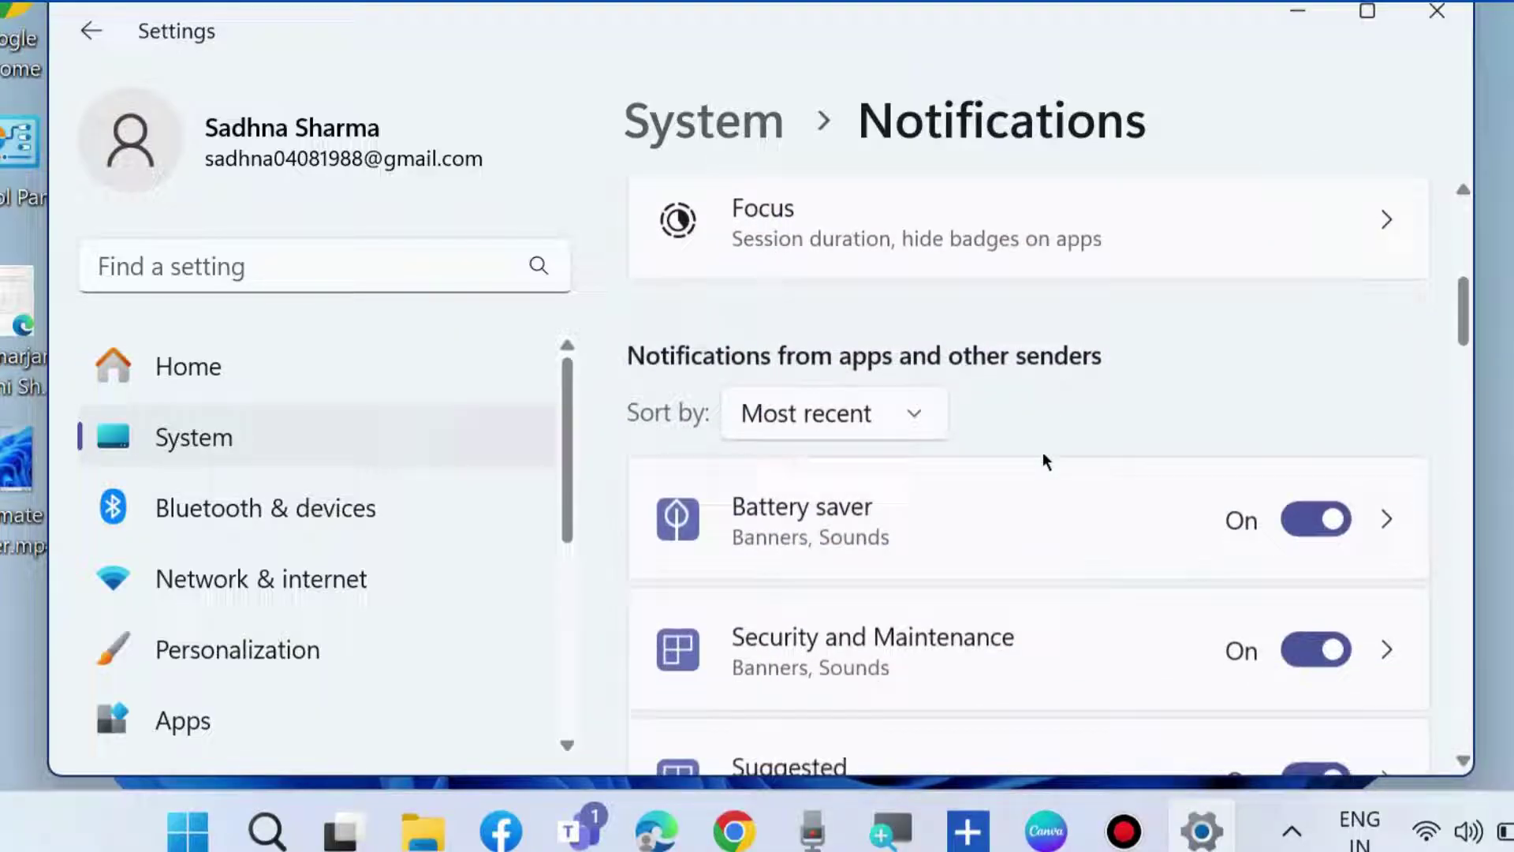
scroll(1045, 460, down, 12)
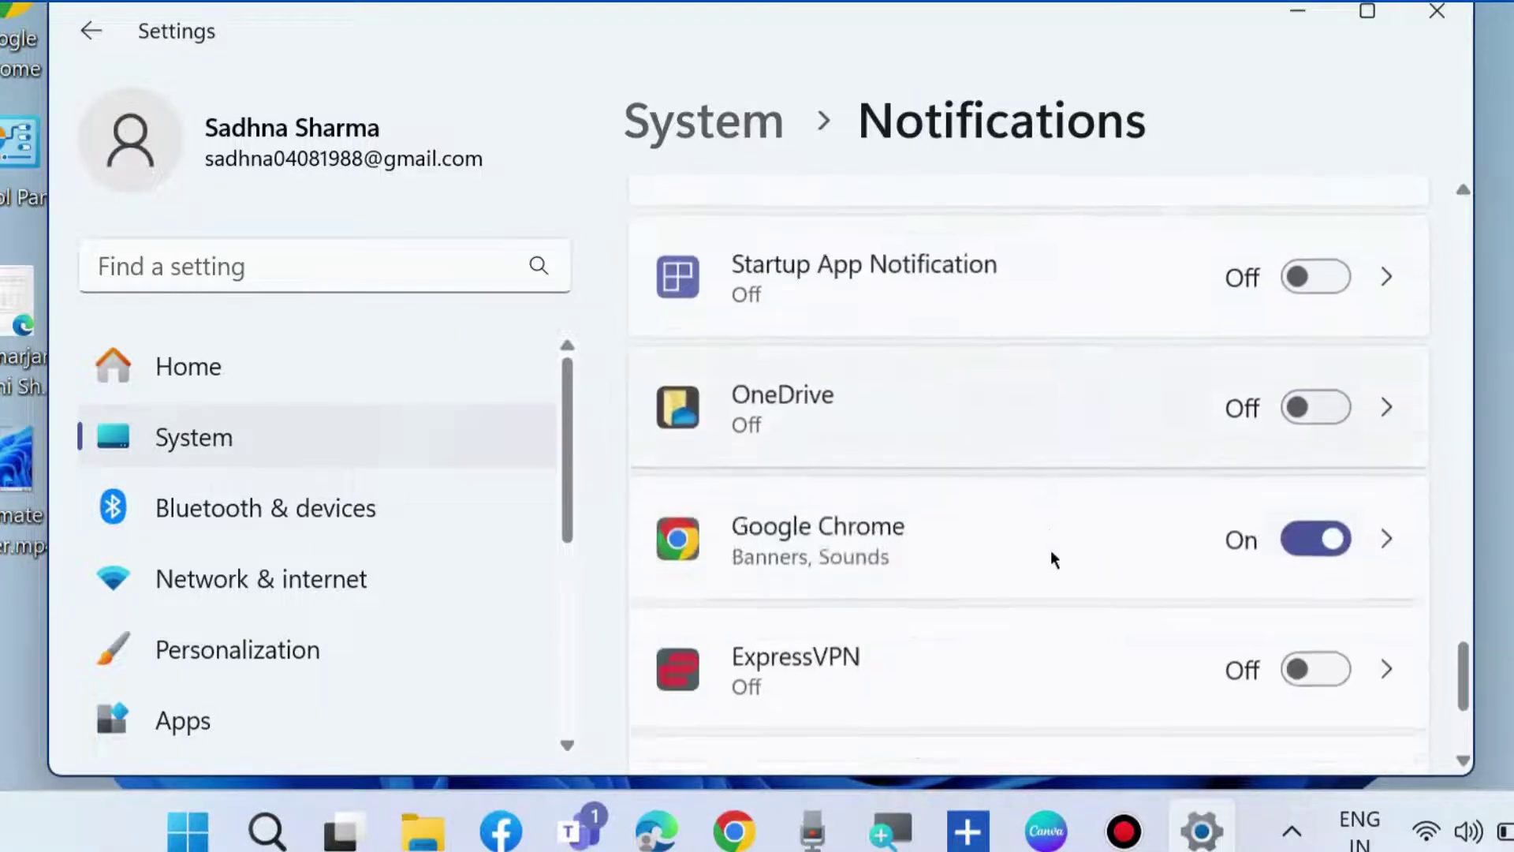
scroll(1049, 568, down, 3)
scroll(1047, 583, up, 5)
scroll(1048, 584, down, 5)
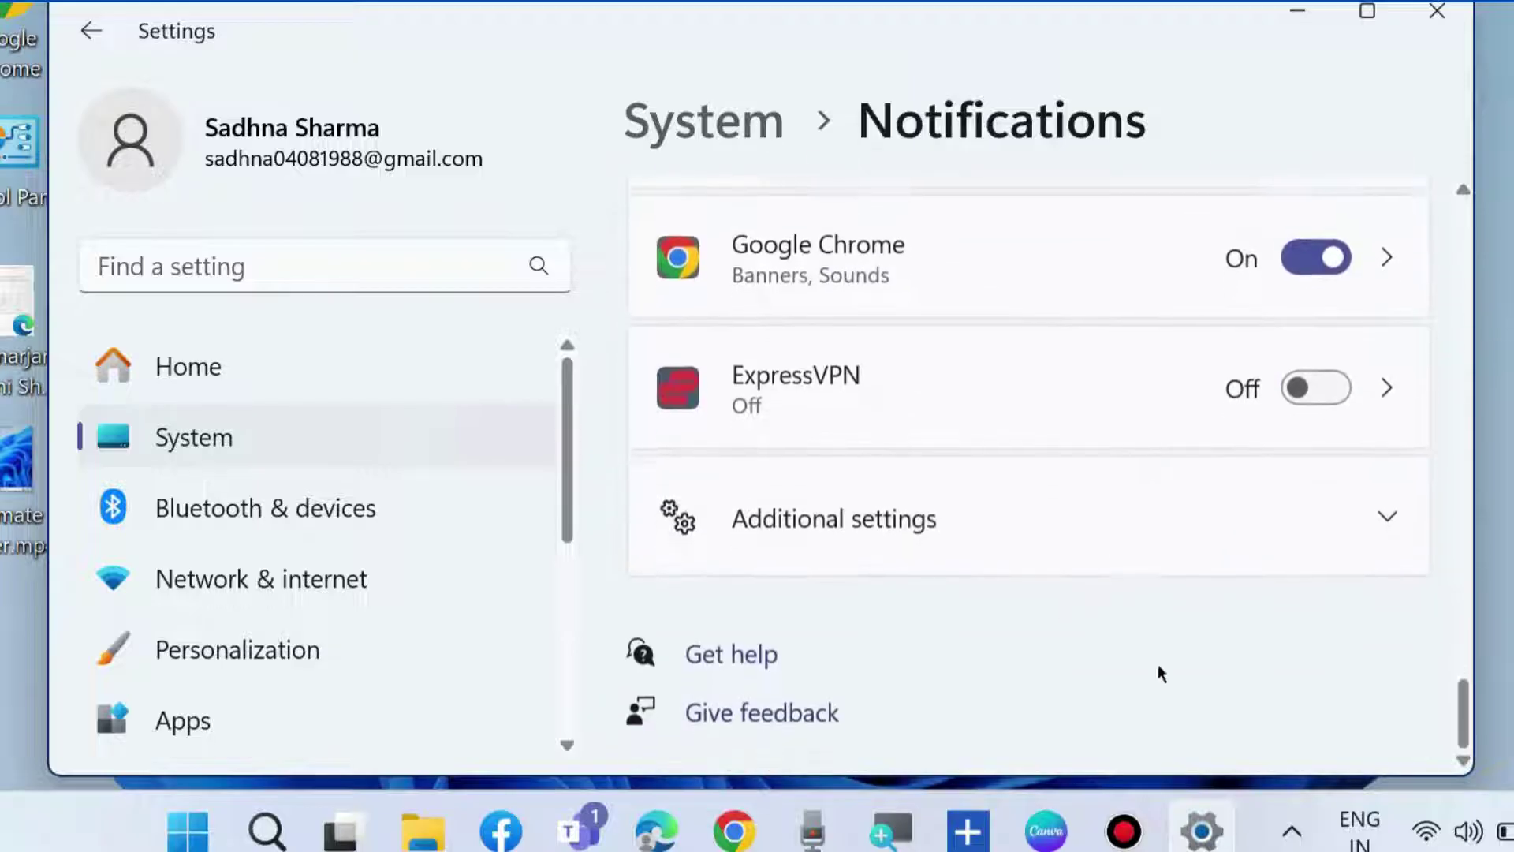
click(1333, 524)
scroll(1075, 564, down, 4)
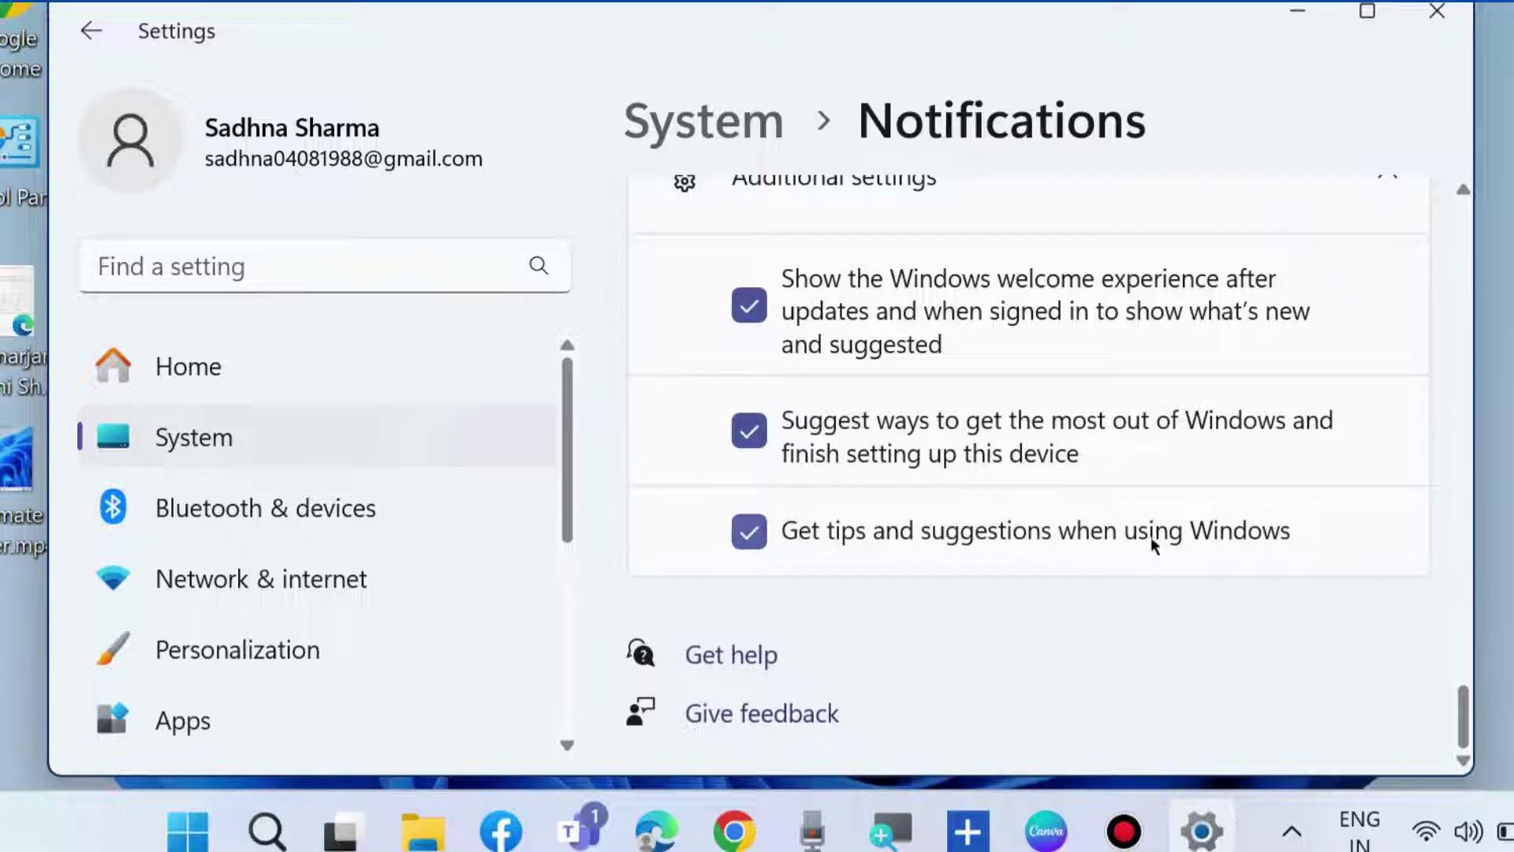
- Uncheck the tips-and-suggestions and finish-setup suggestion options under Additional settings
click(748, 533)
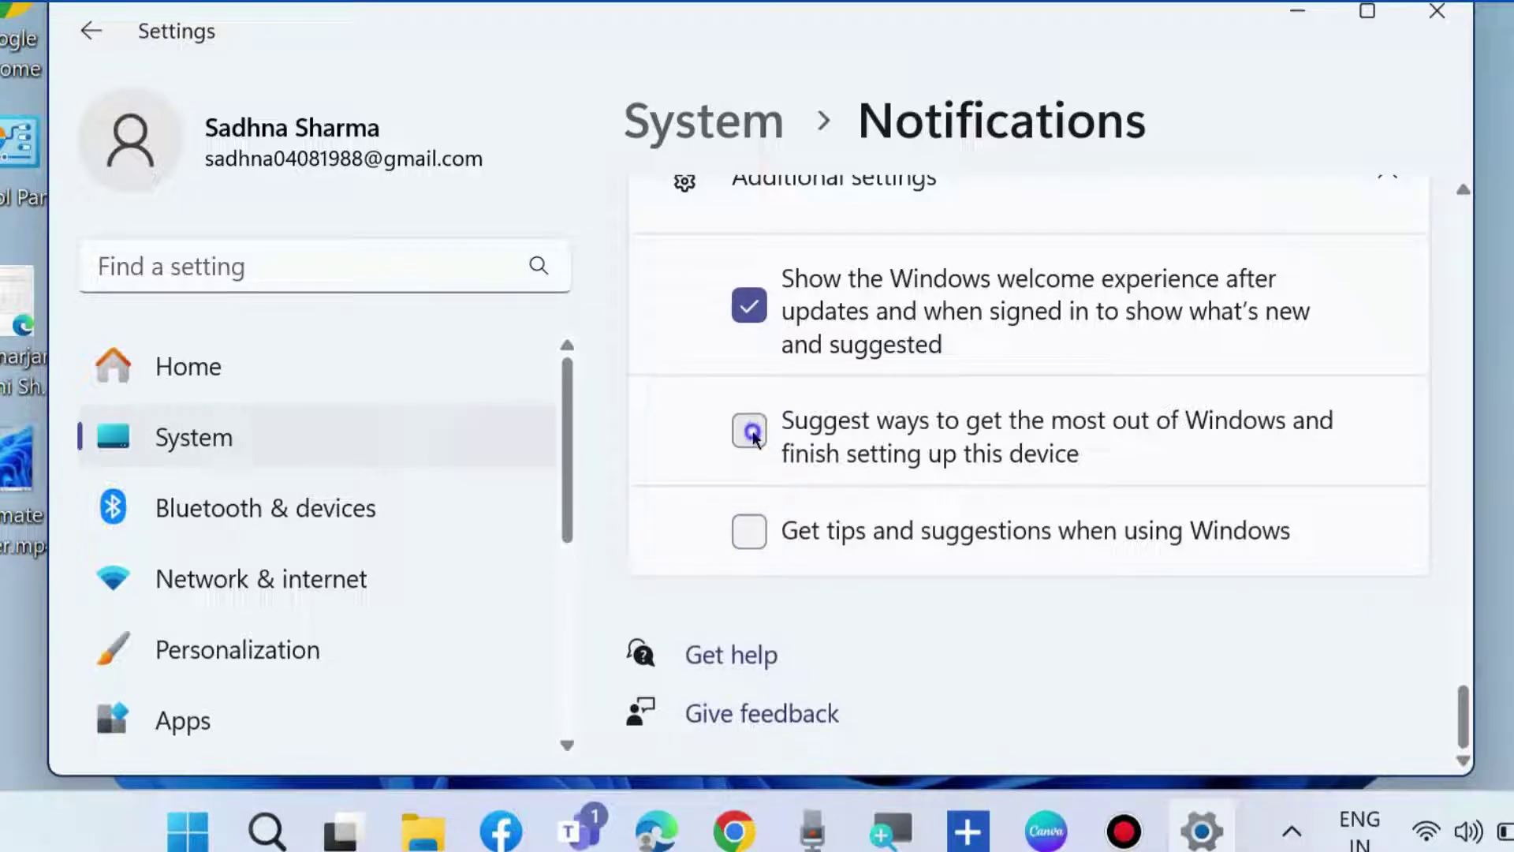
click(750, 431)
scroll(921, 514, up, 10)
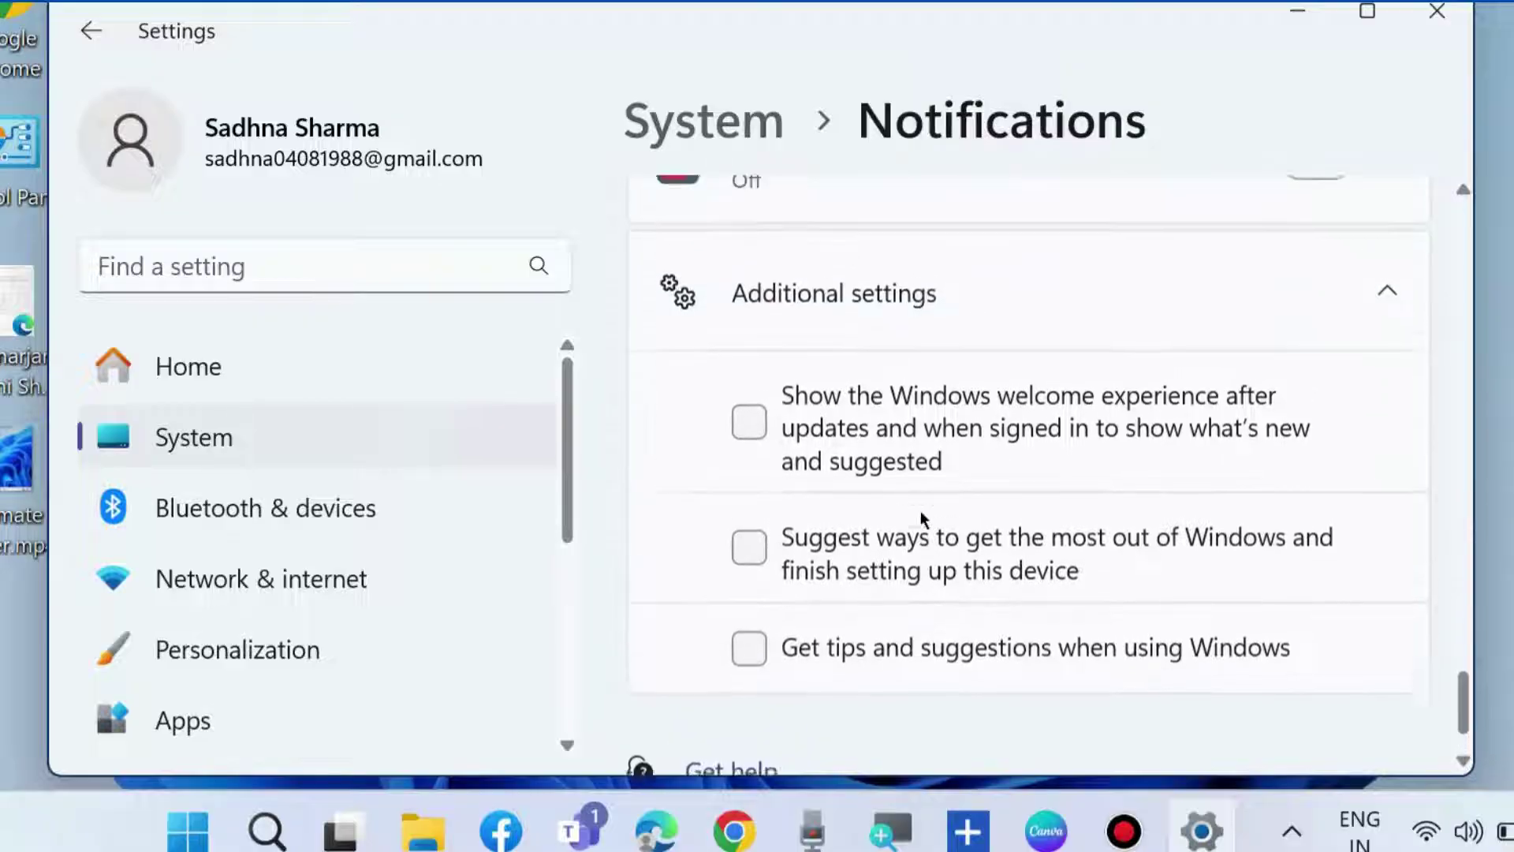
scroll(895, 605, up, 15)
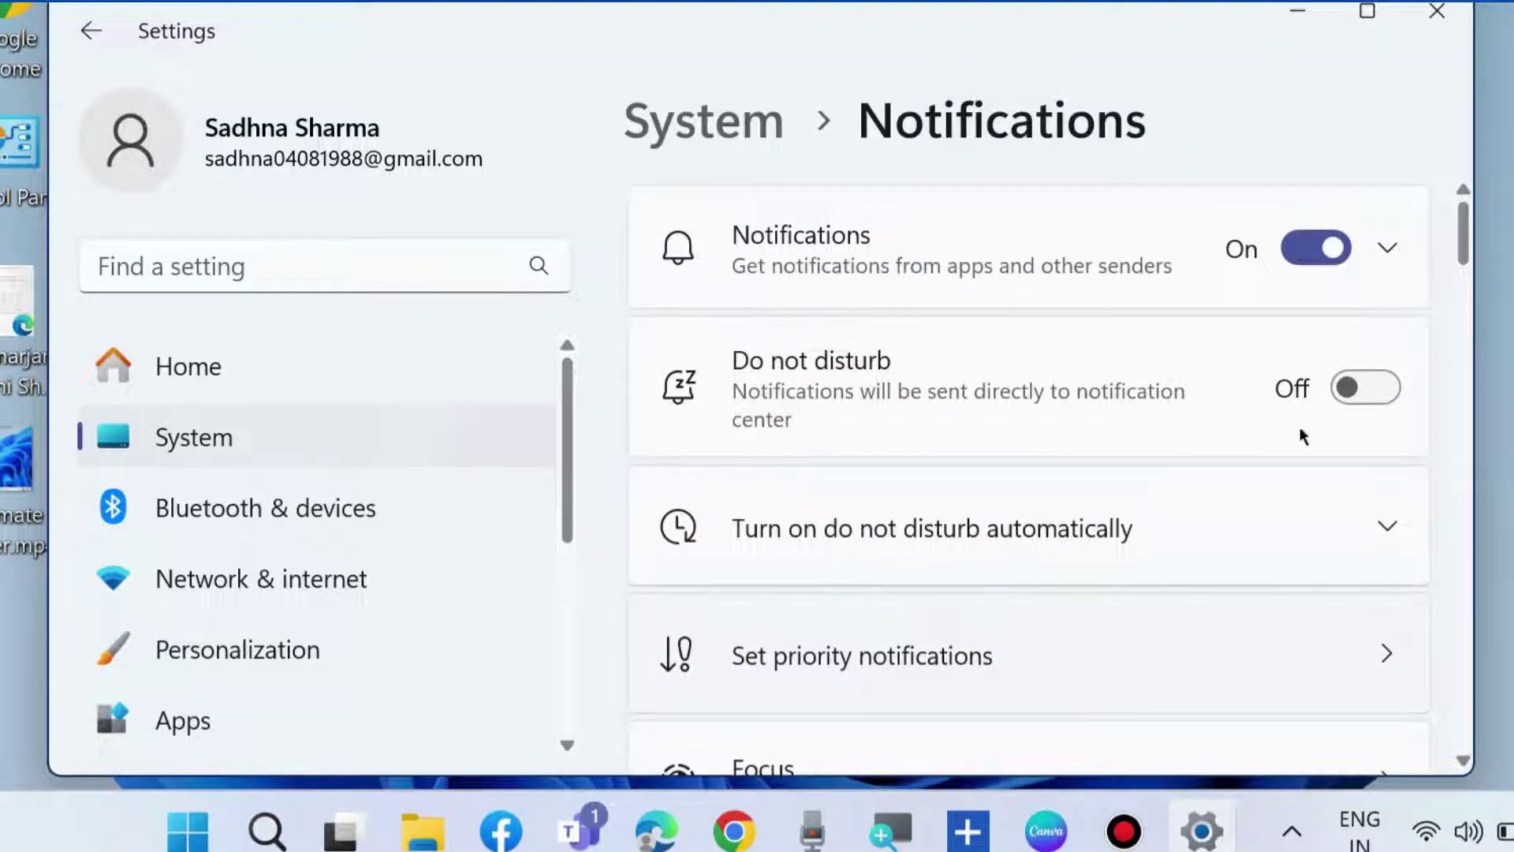
click(1386, 249)
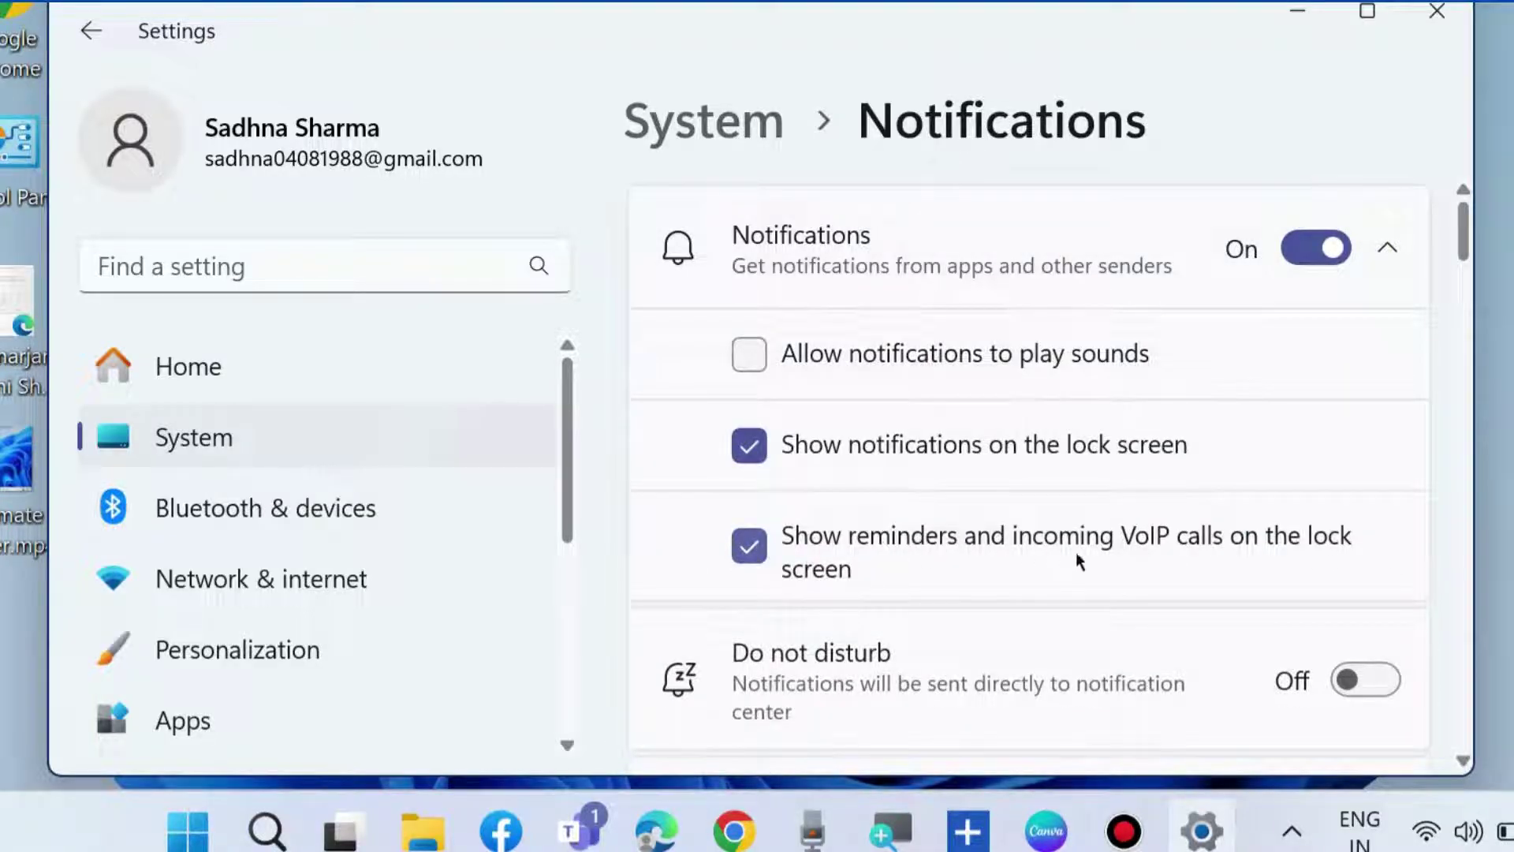
scroll(926, 551, down, 10)
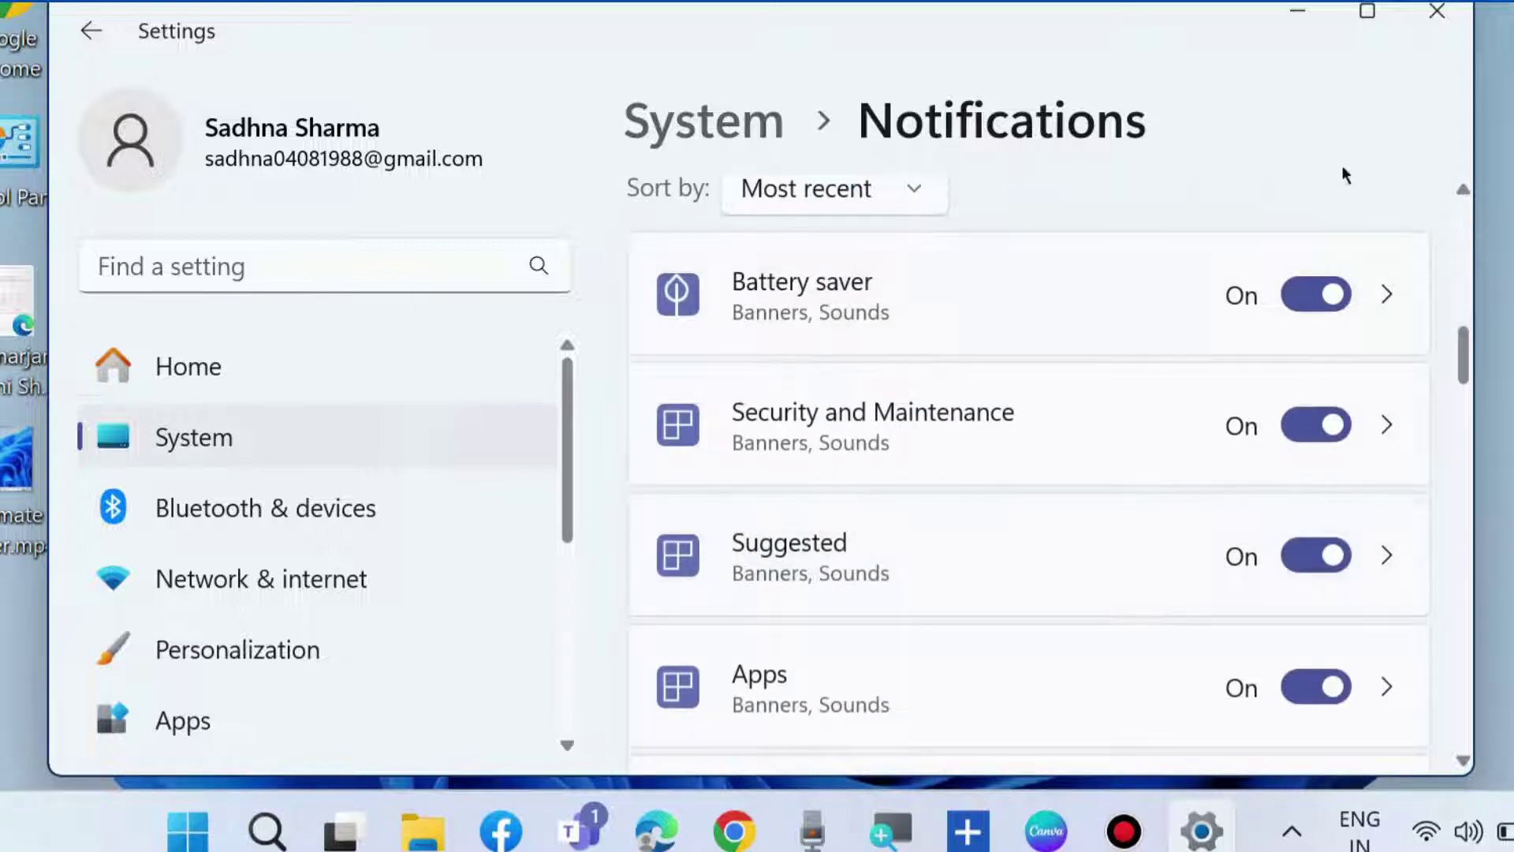
scroll(1030, 473, down, 10)
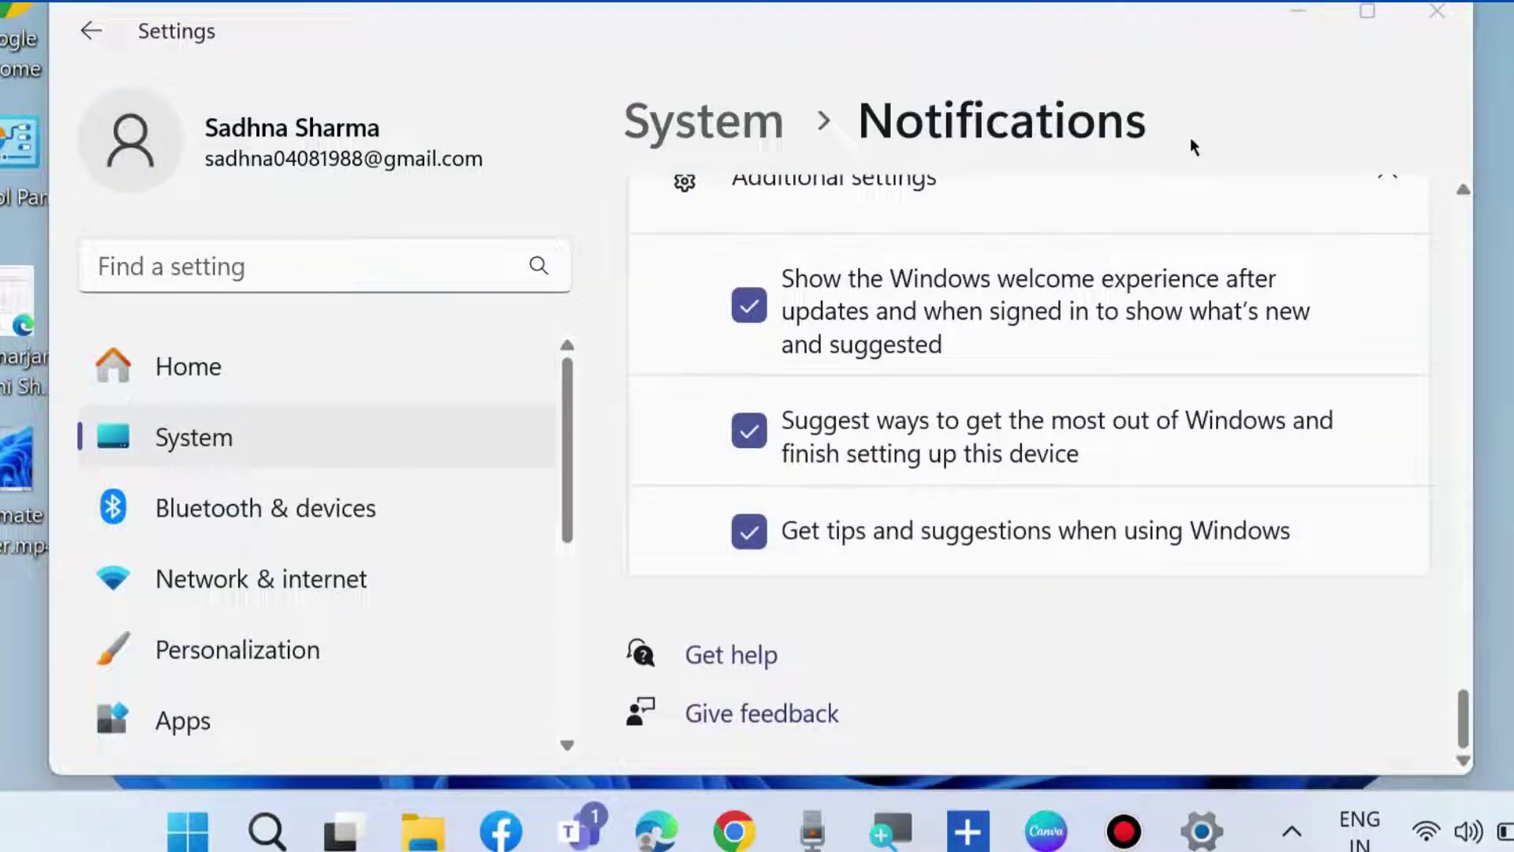
- Close Settings and search 'folder option' to open File Explorer Options
click(1437, 11)
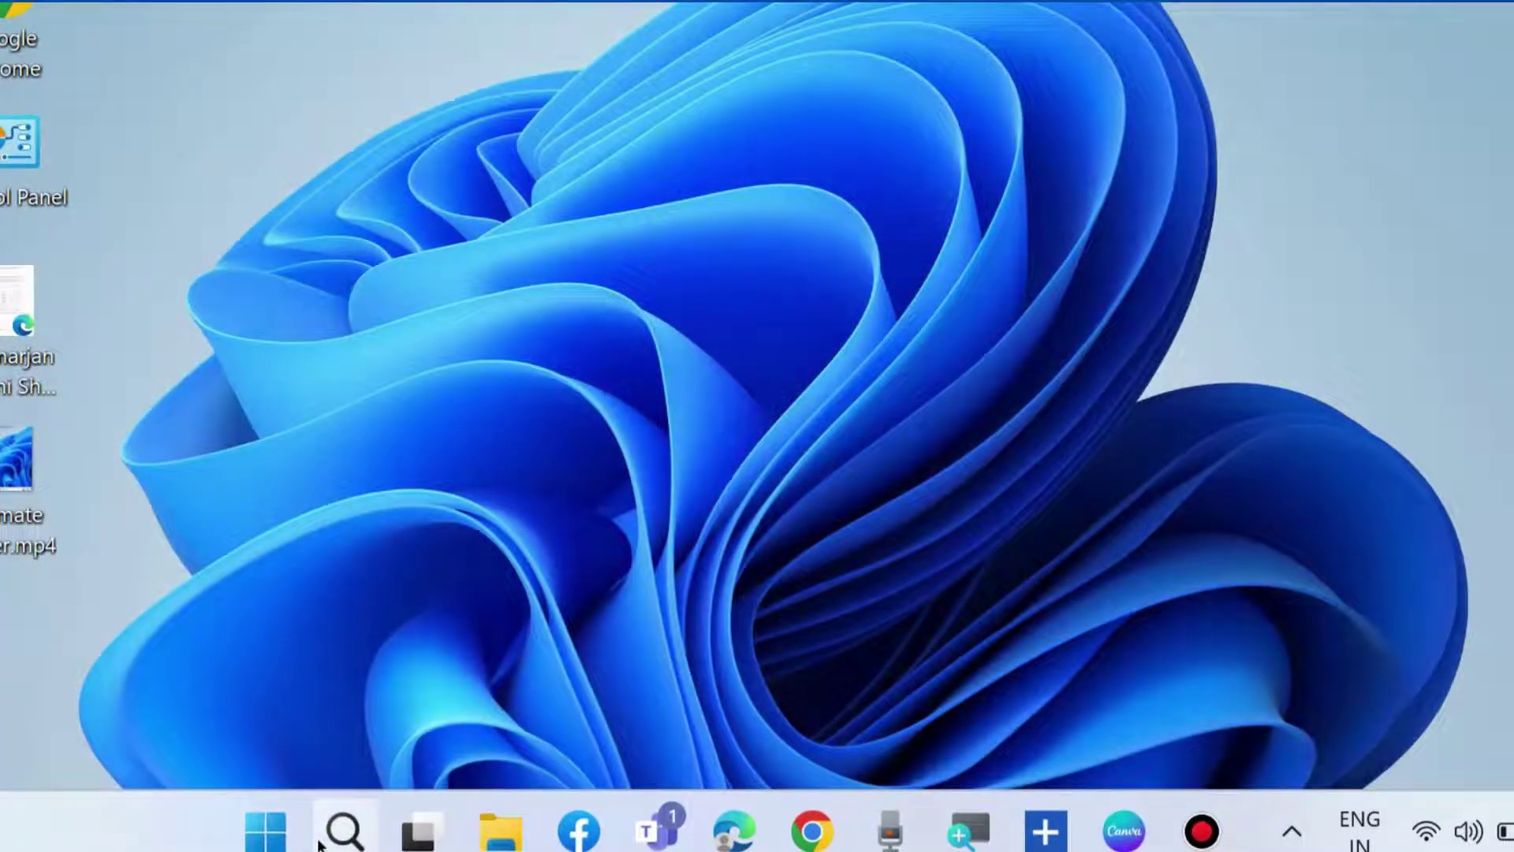
click(347, 831)
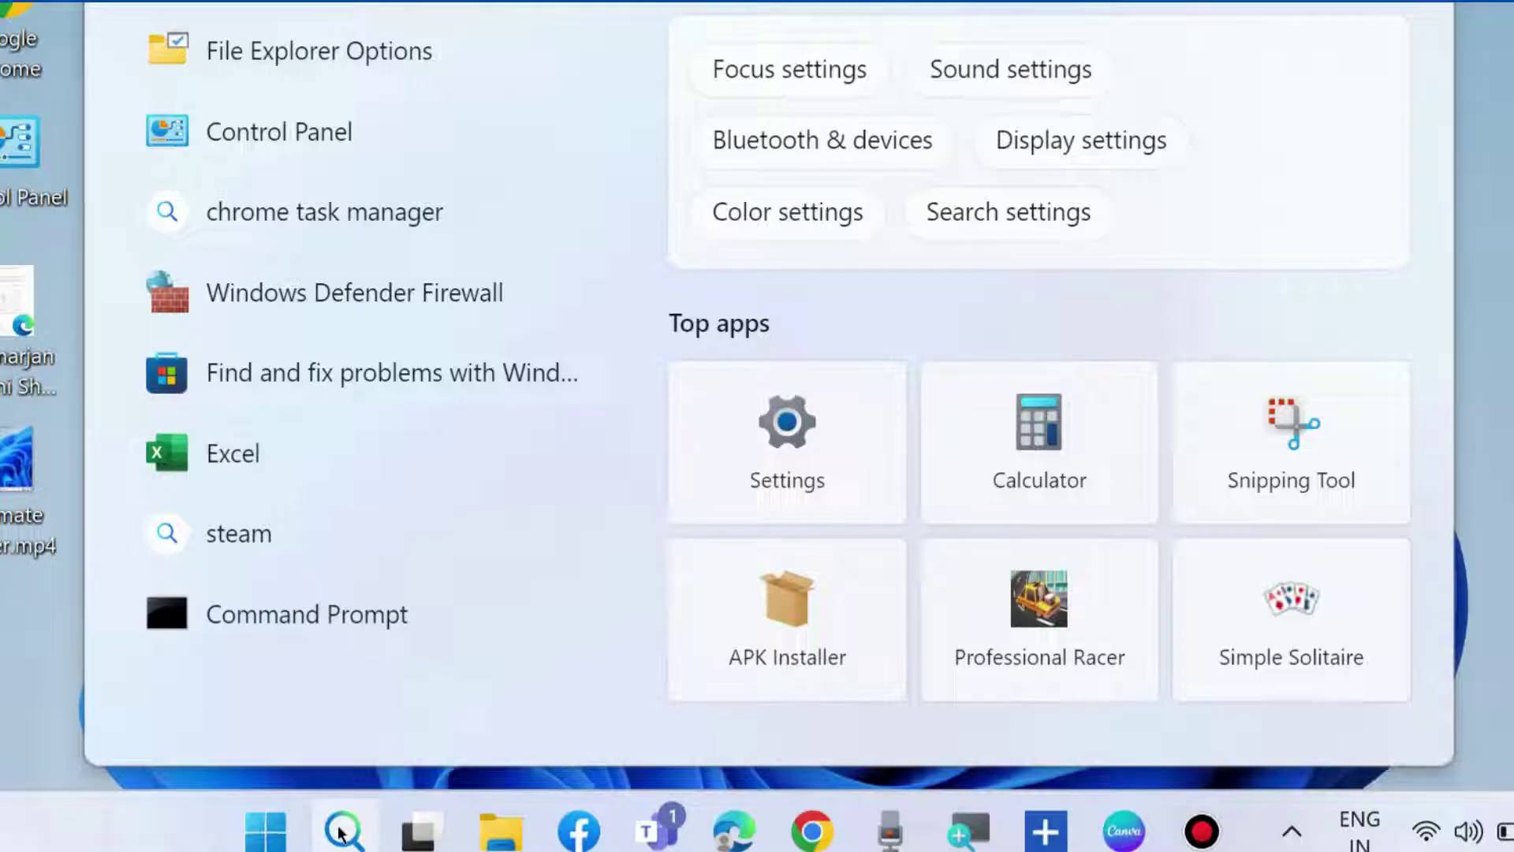
text(folder option)
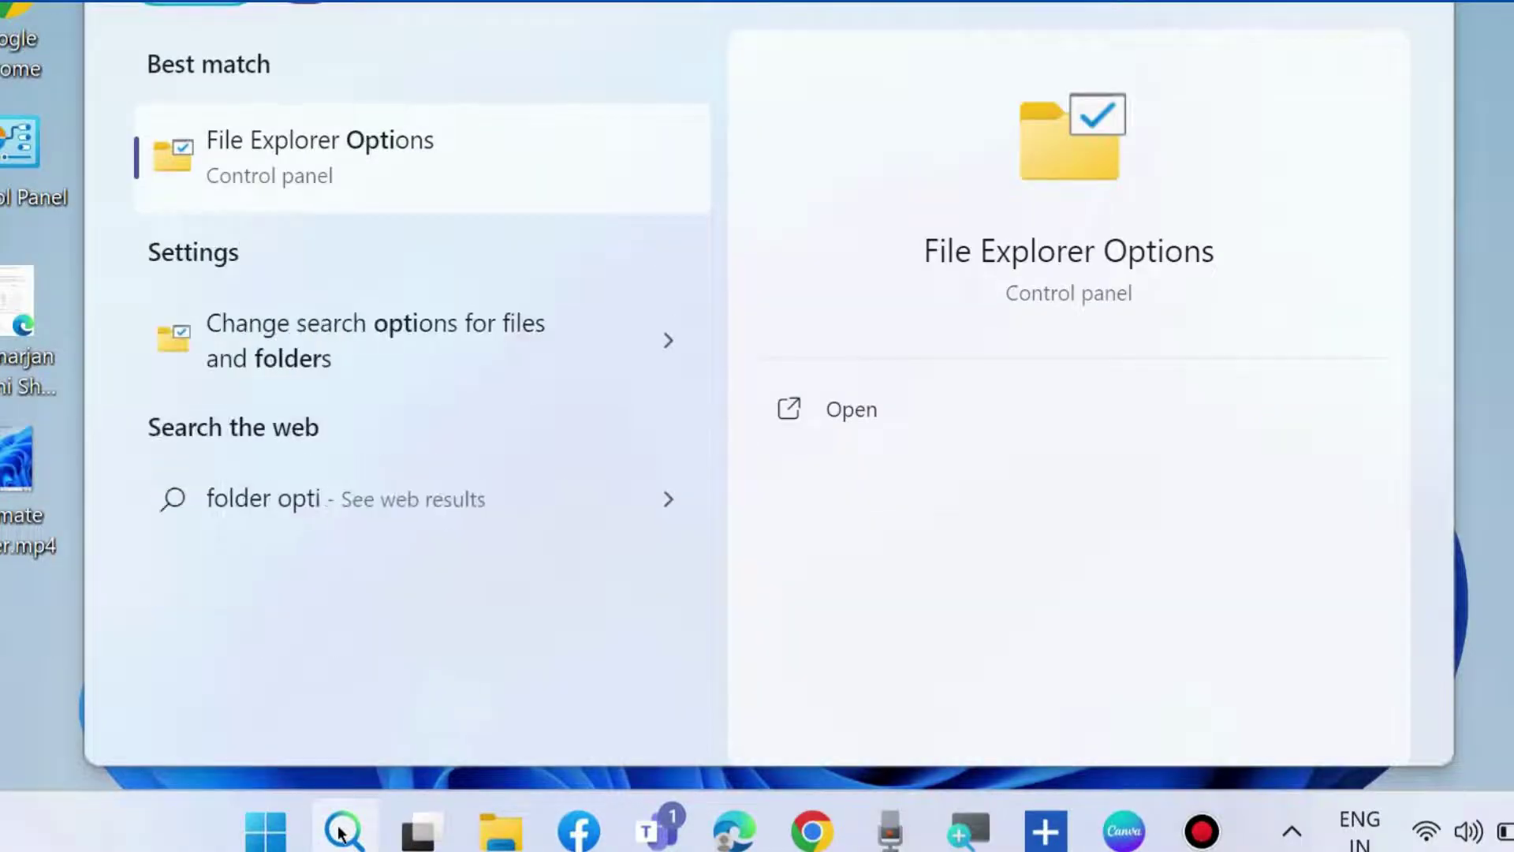
click(331, 153)
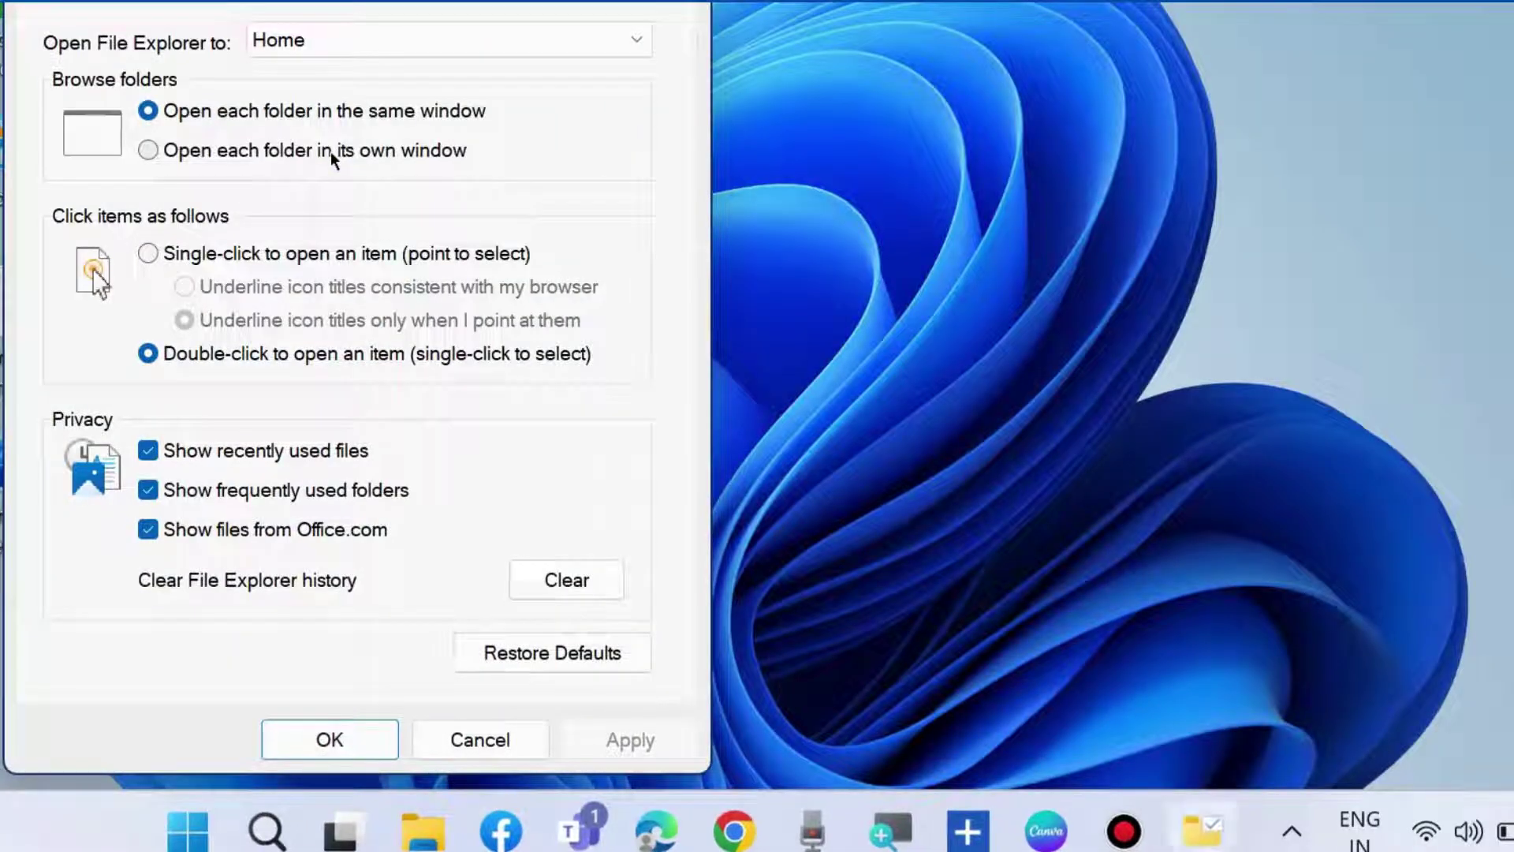
- On the View tab, untick Show sync provider notifications, then Apply and OK
drag(303, 0, 671, 1)
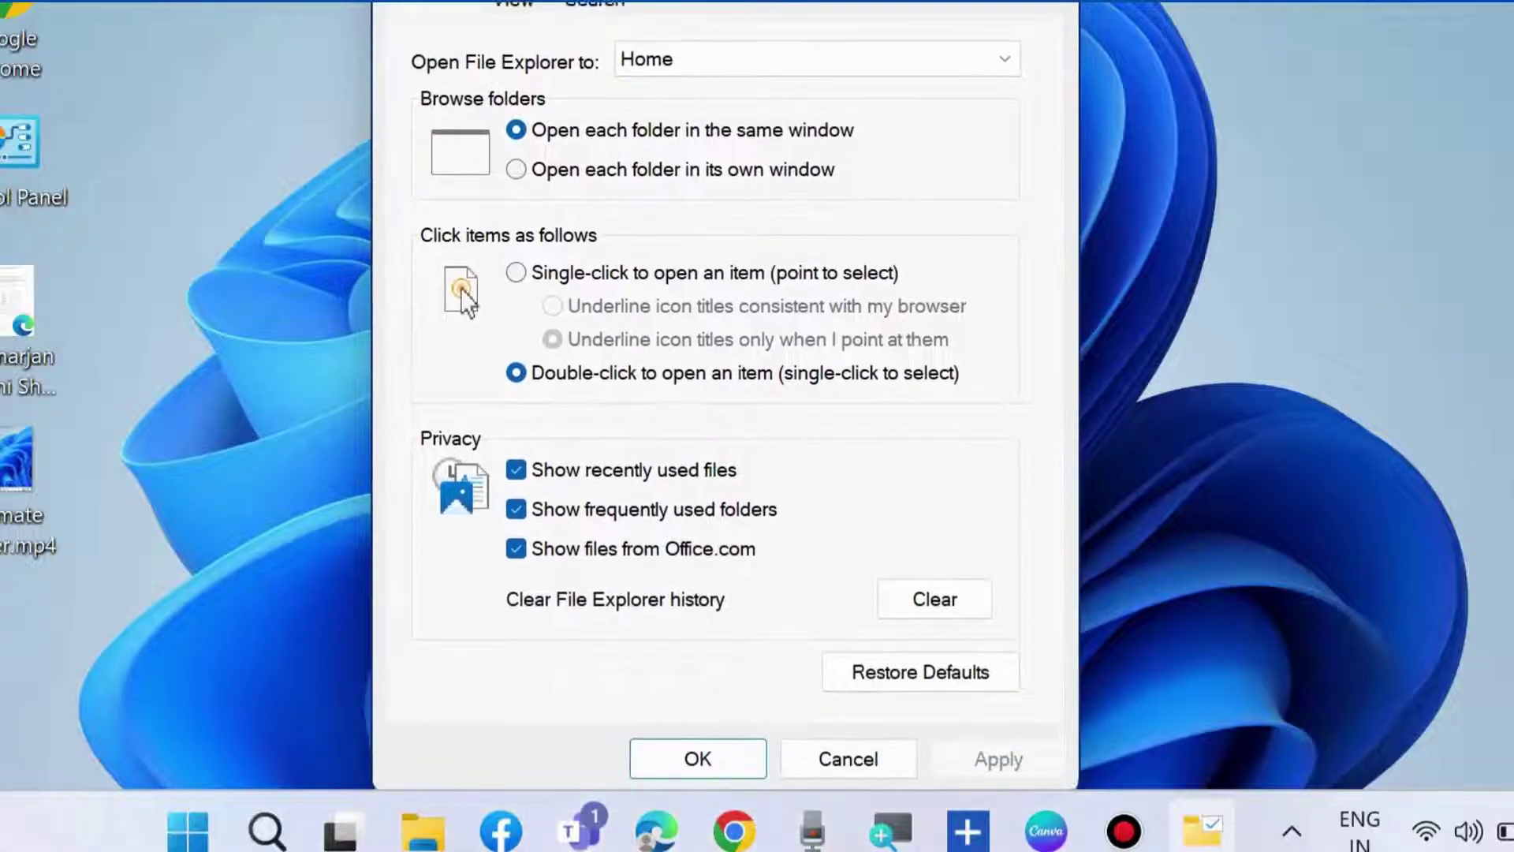
click(521, 10)
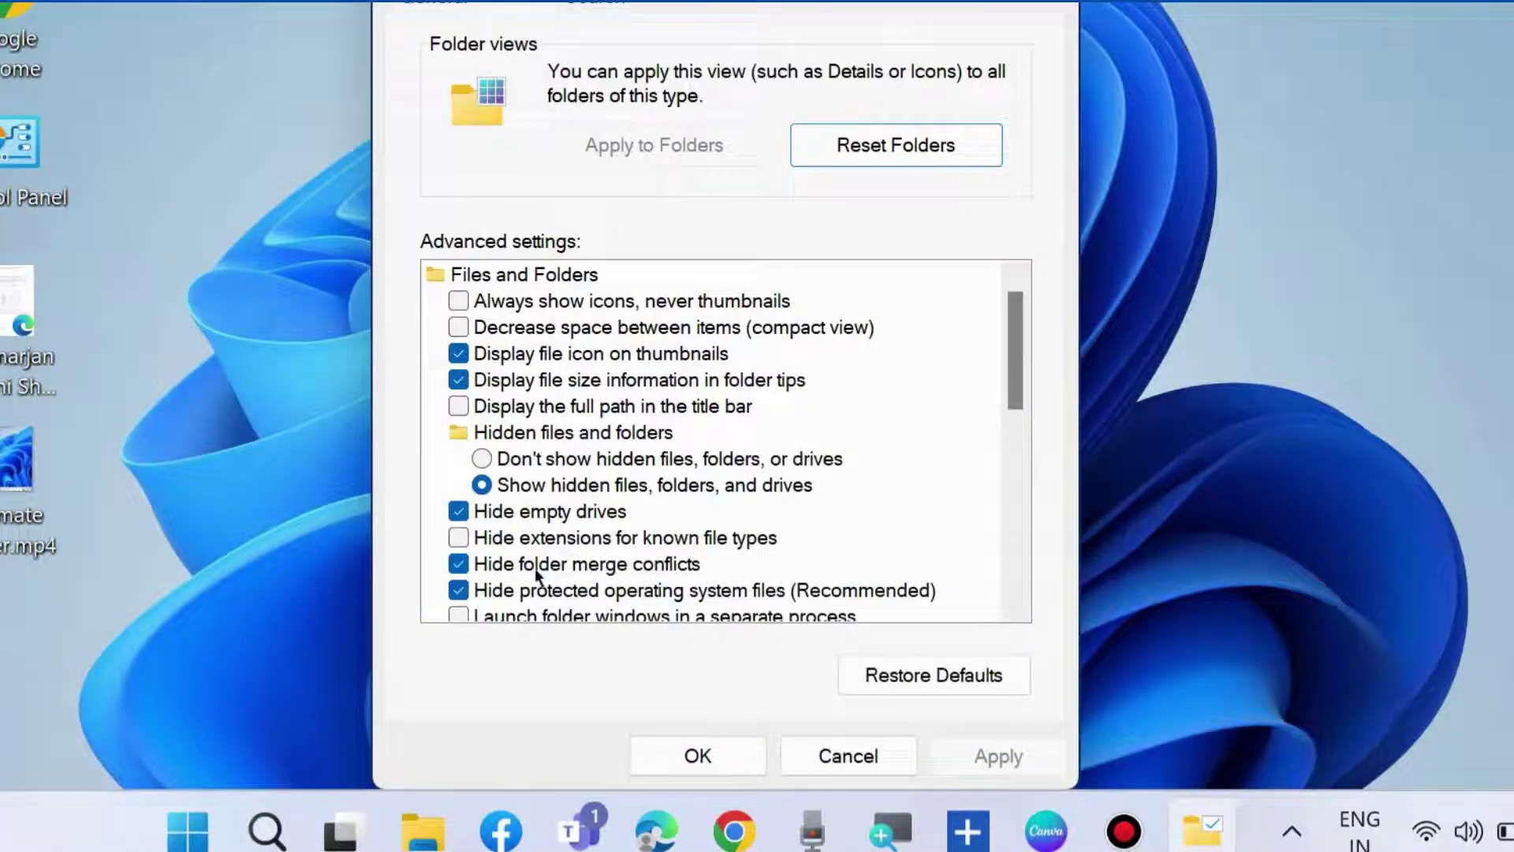
scroll(535, 568, down, 7)
scroll(558, 543, up, 1)
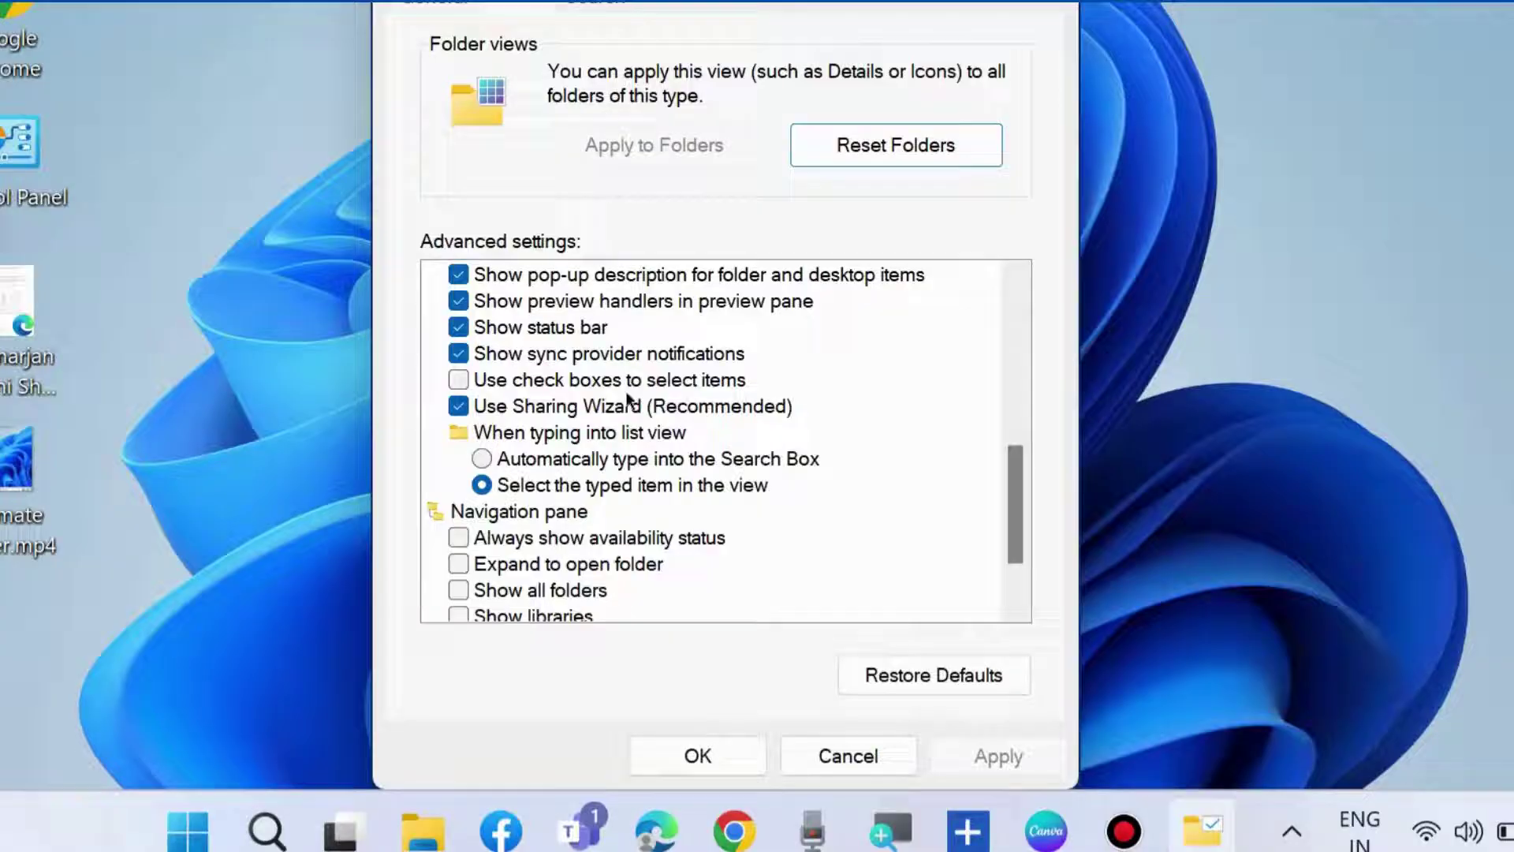
click(459, 355)
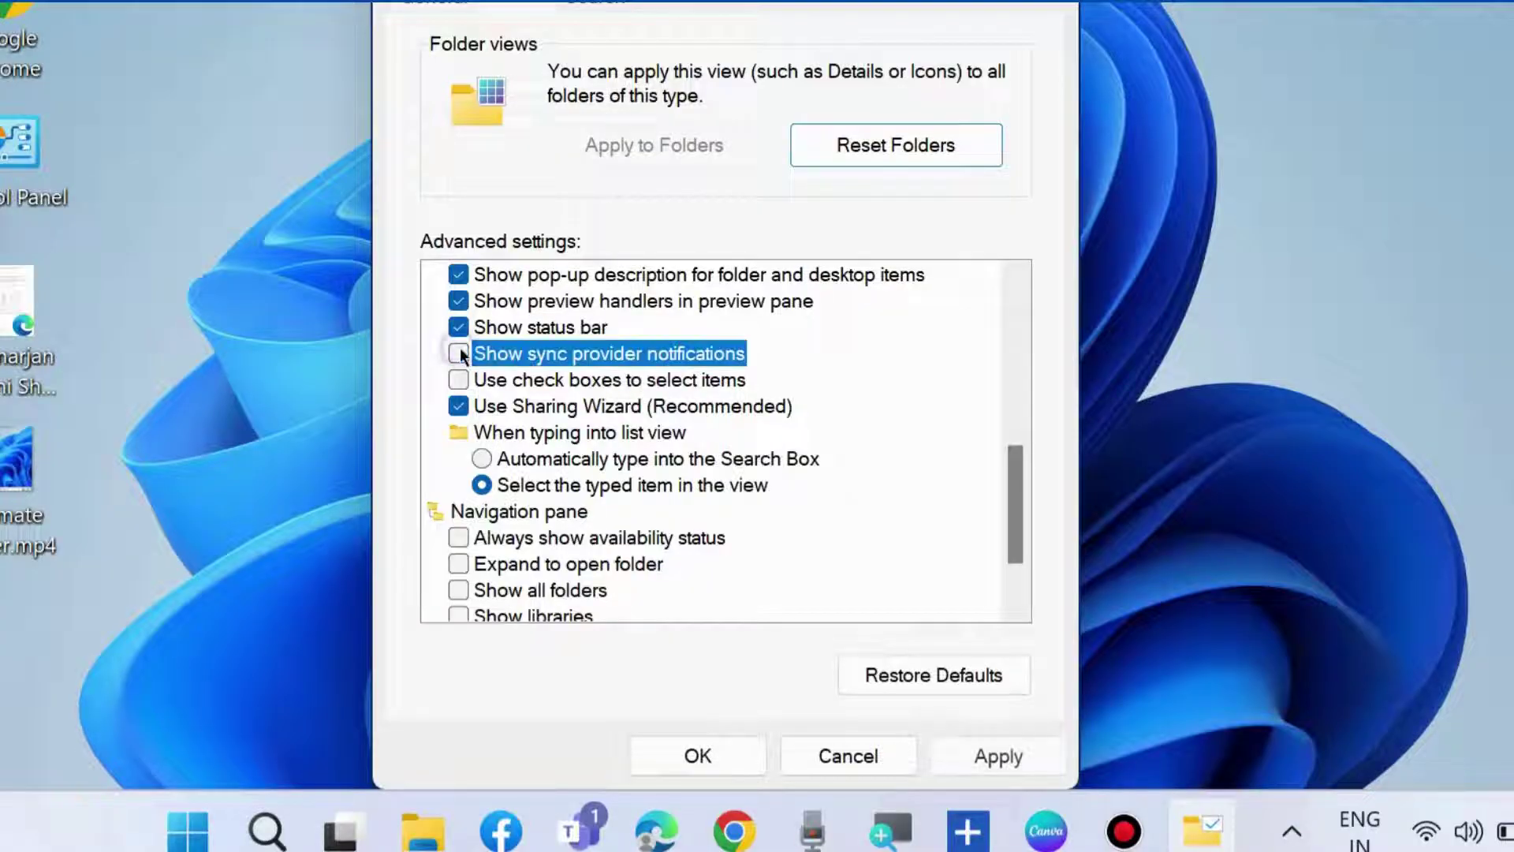
click(985, 759)
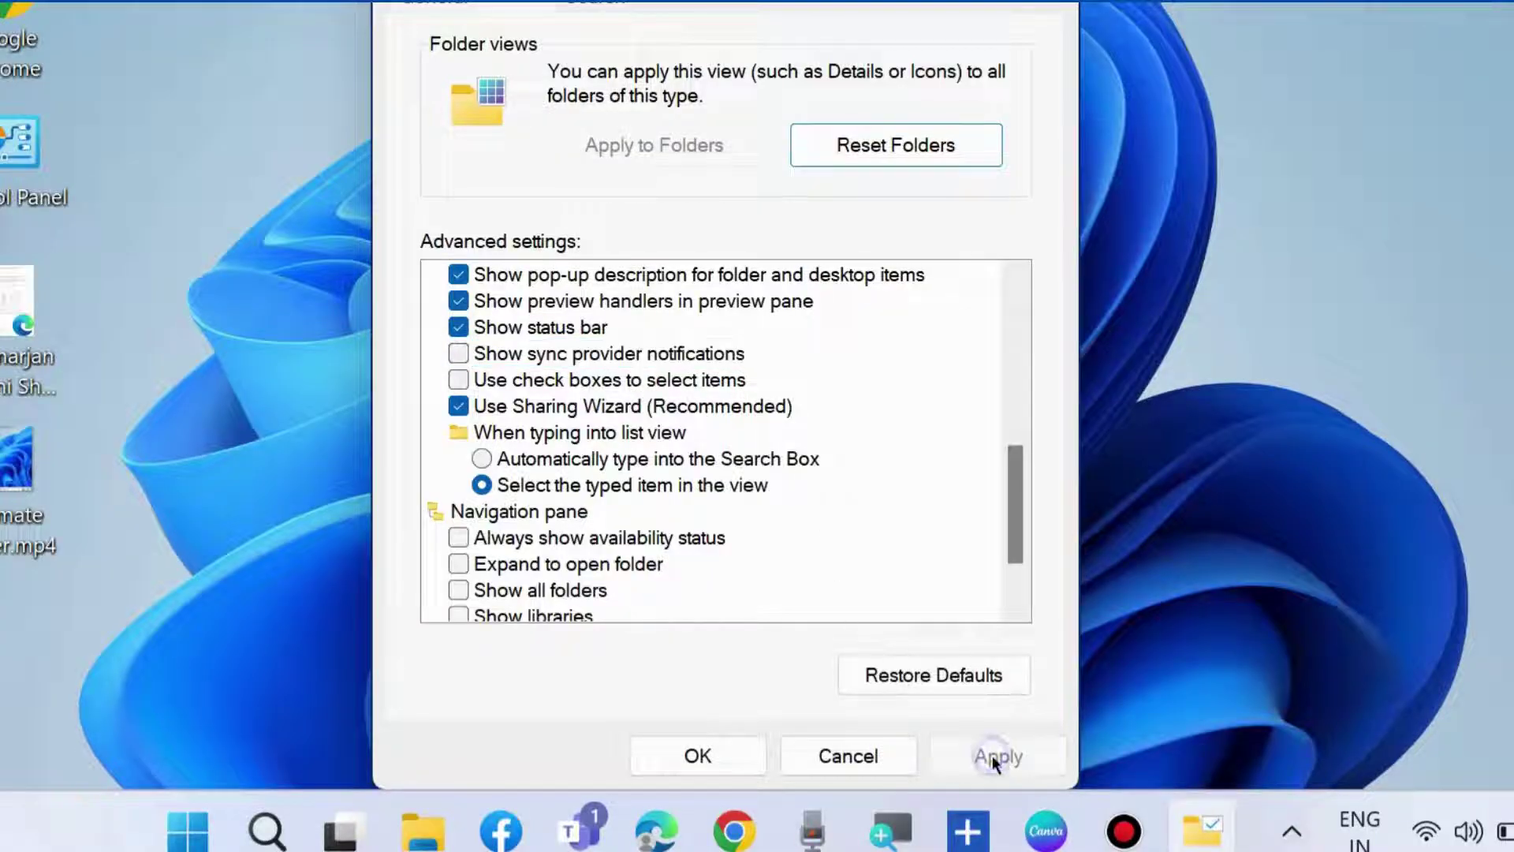
click(715, 753)
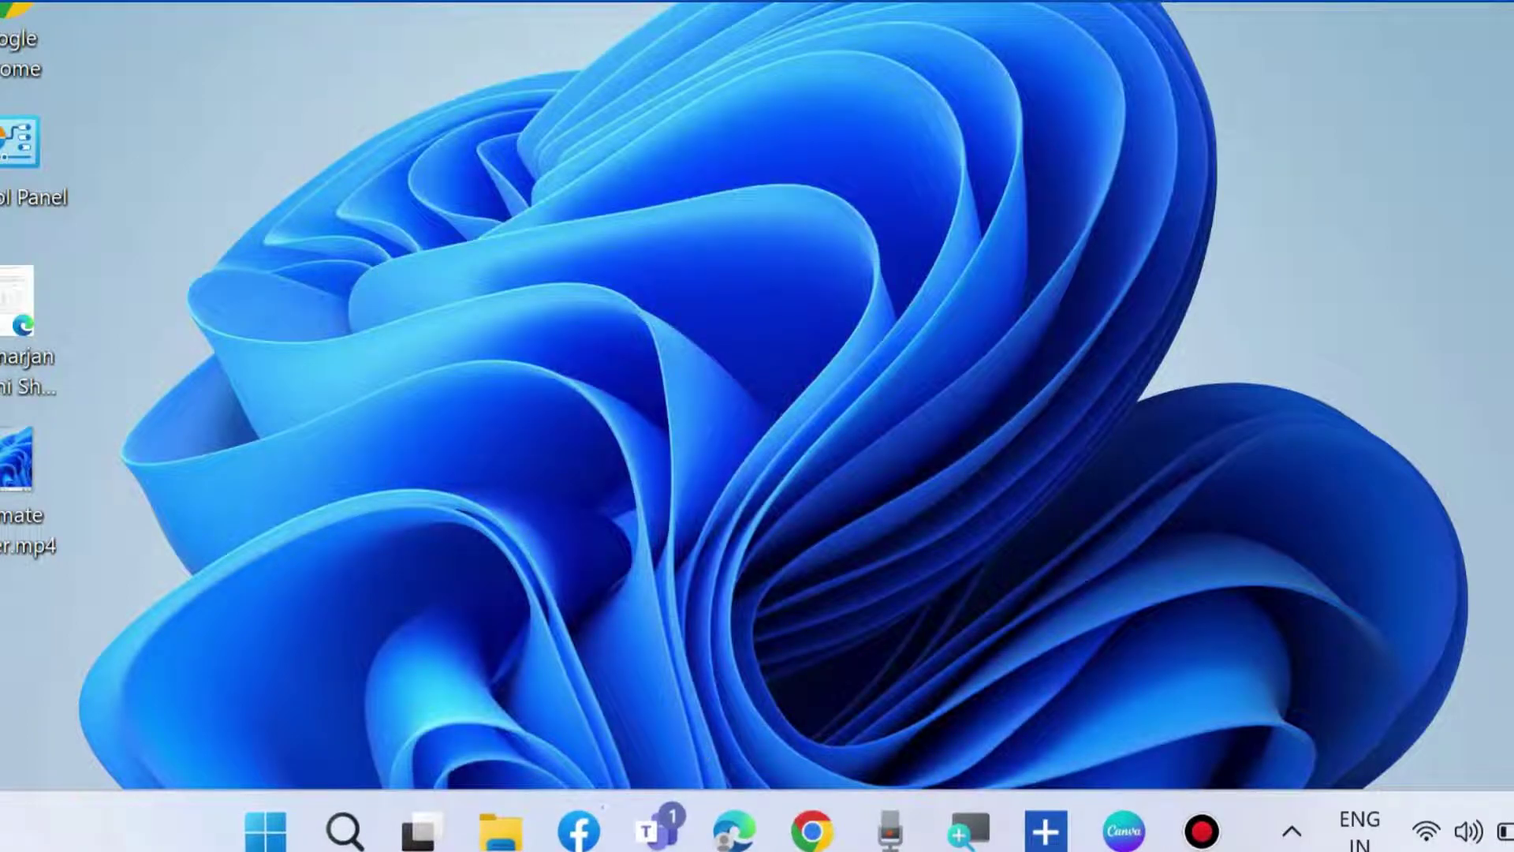